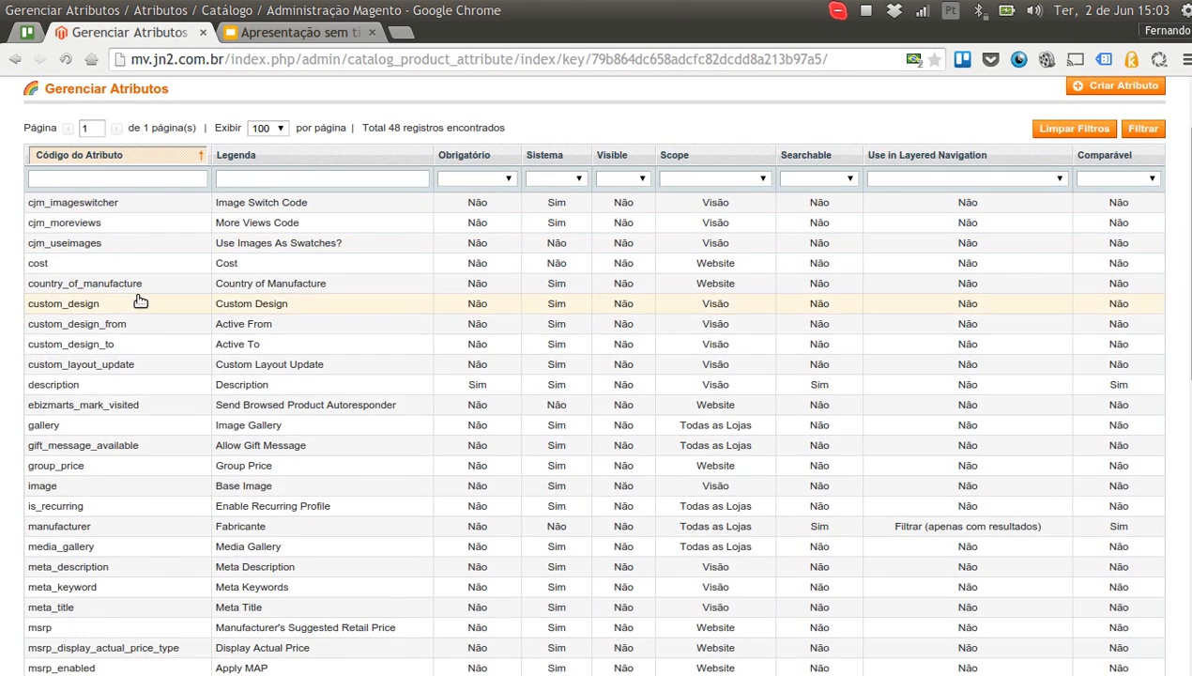
Review the list of existing product attributes
{"action": "scroll", "coordinate": [139, 297], "scroll_direction": "down", "scroll_amount": 4}
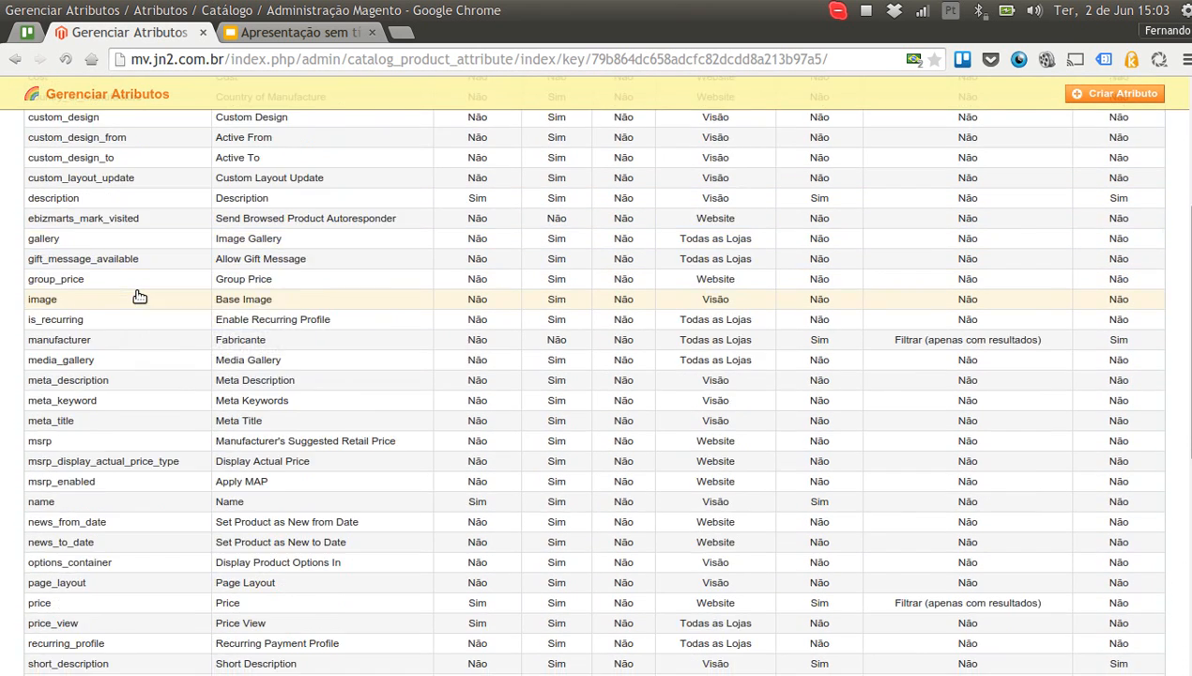
{"action": "scroll", "coordinate": [141, 298], "scroll_direction": "down", "scroll_amount": 2}
{"action": "scroll", "coordinate": [141, 297], "scroll_direction": "down", "scroll_amount": 5}
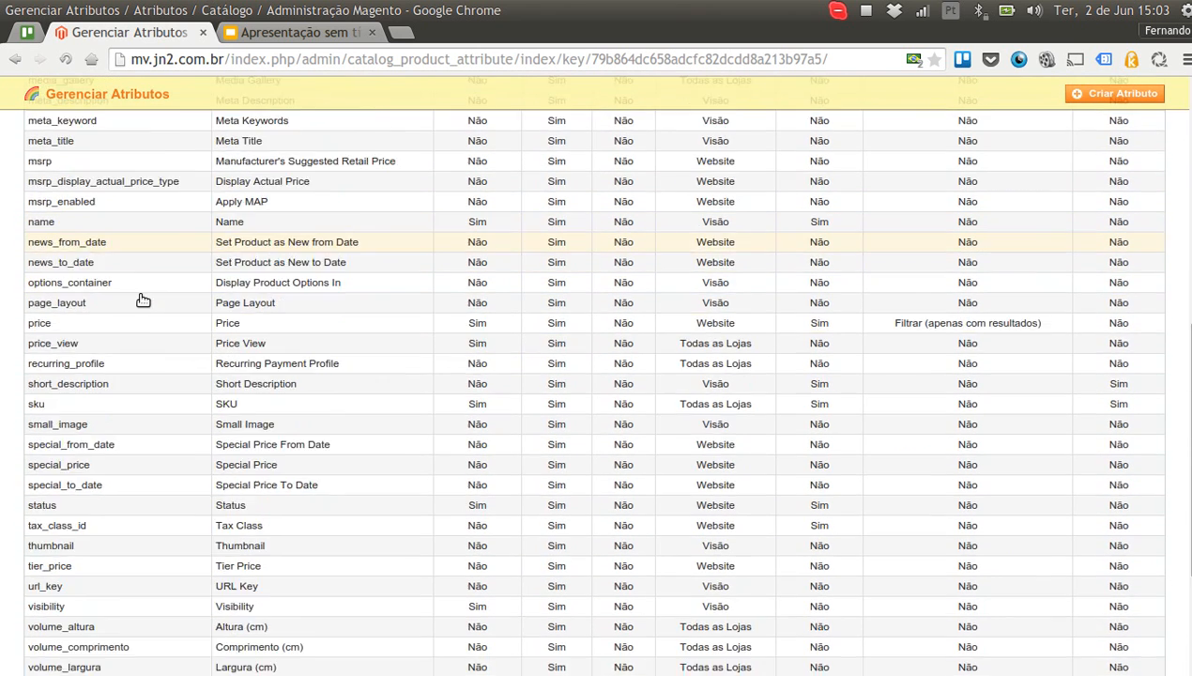
{"action": "scroll", "coordinate": [14, 549], "scroll_direction": "up", "scroll_amount": 10}
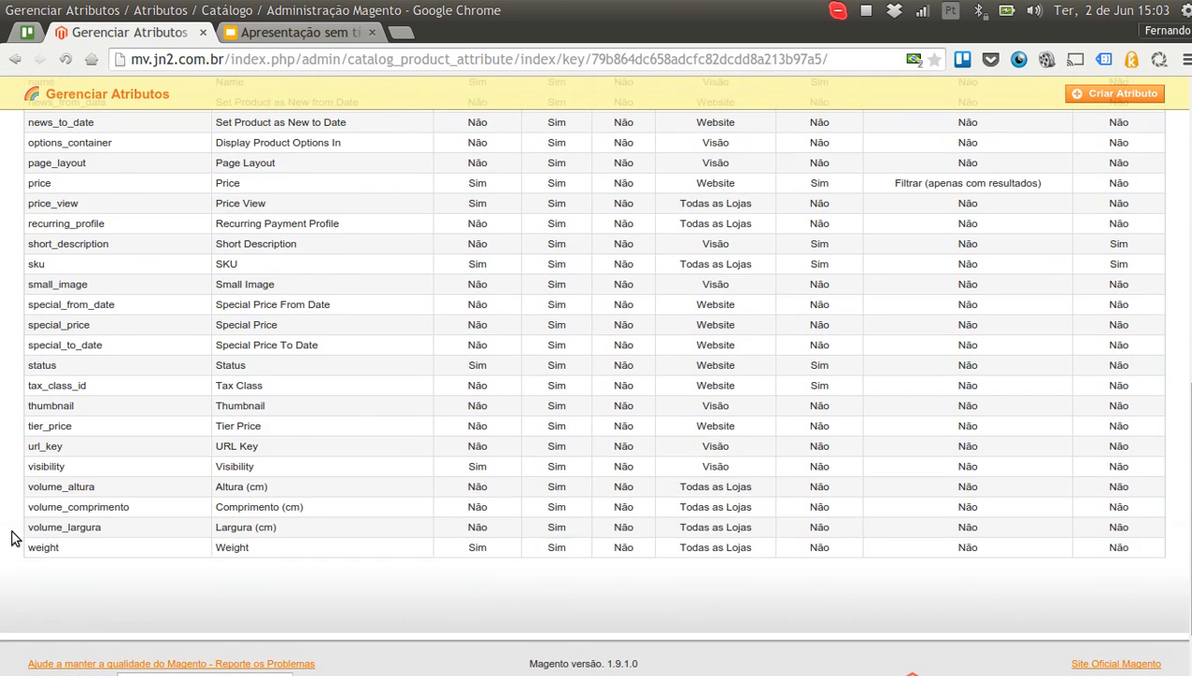
{"action": "scroll", "coordinate": [11, 535], "scroll_direction": "up", "scroll_amount": 6}
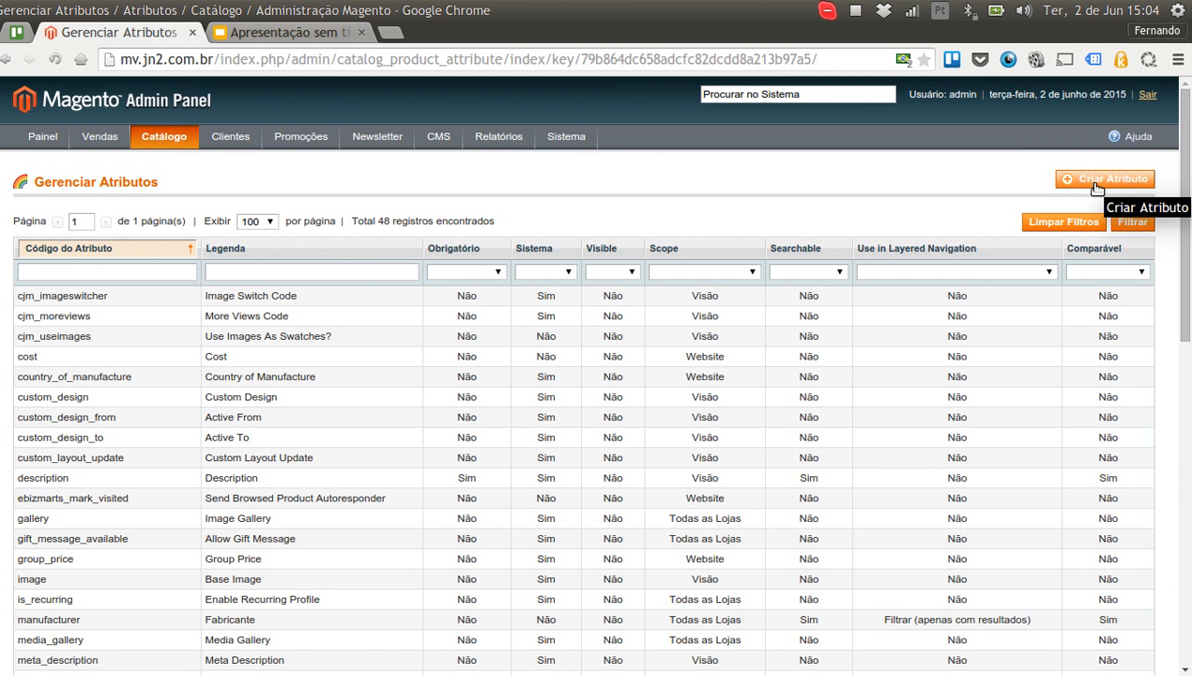
Create a new product attribute with code "voltagem", scope Todas as Lojas and field format Dropdown
{"action": "left_click", "coordinate": [1096, 182]}
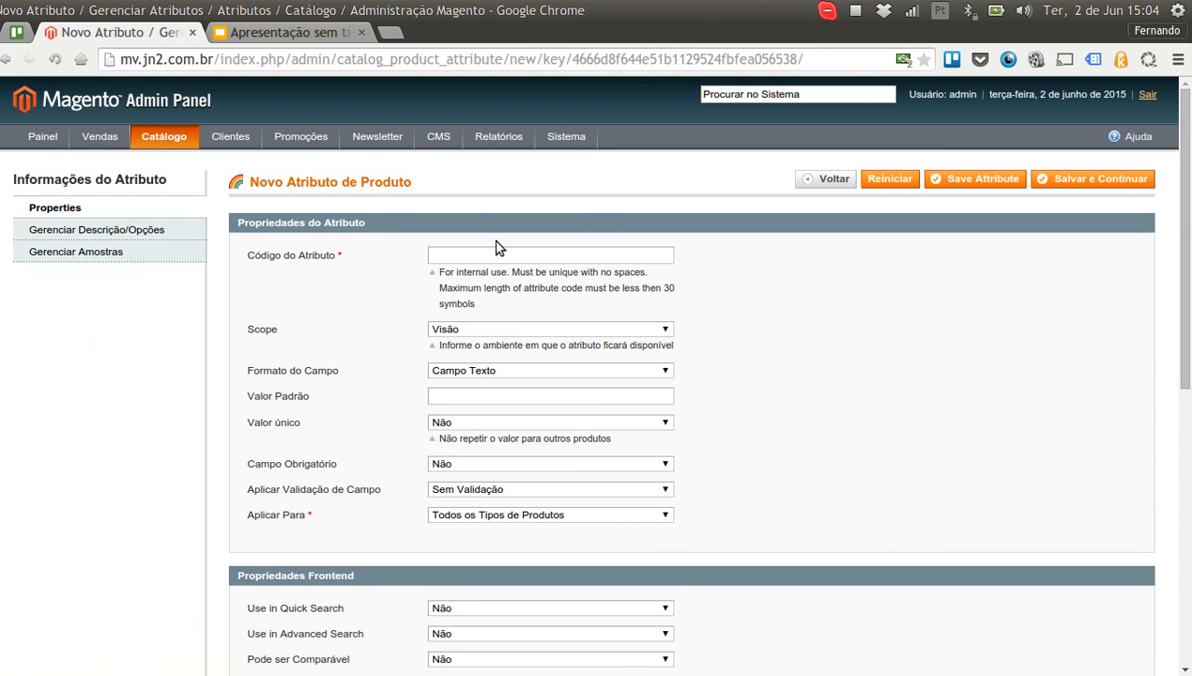
{"action": "left_click", "coordinate": [484, 256]}
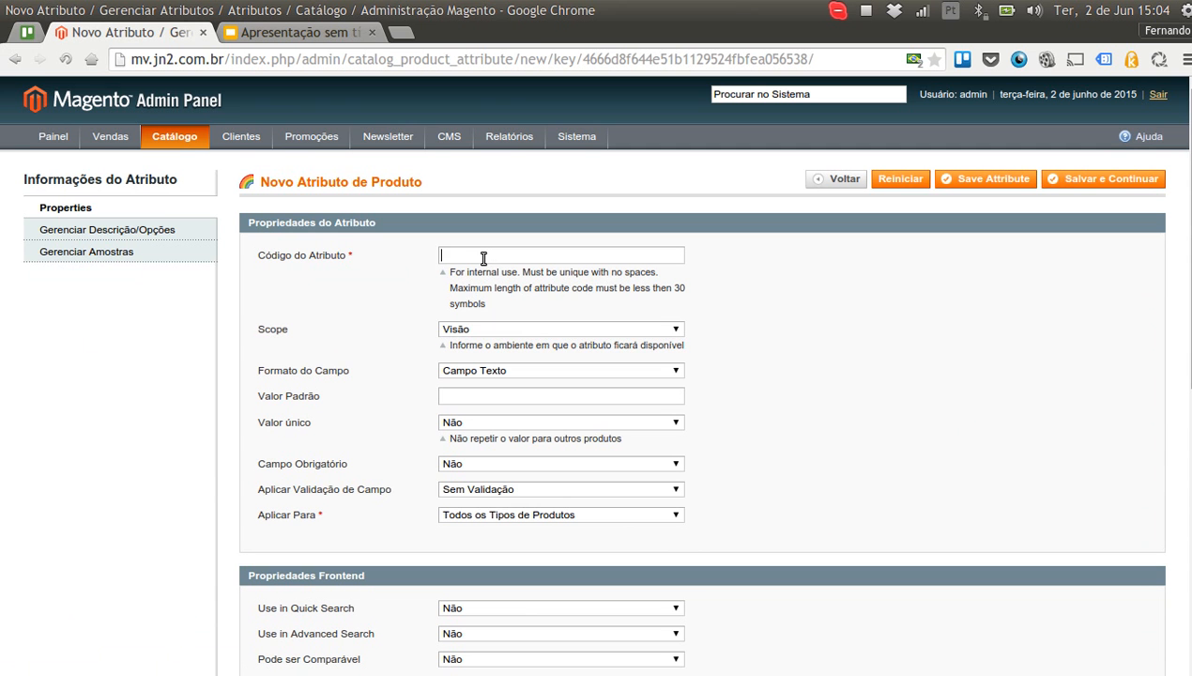
{"action": "type", "text": "voltagem"}
{"action": "left_click", "coordinate": [627, 328]}
{"action": "left_click", "coordinate": [523, 372]}
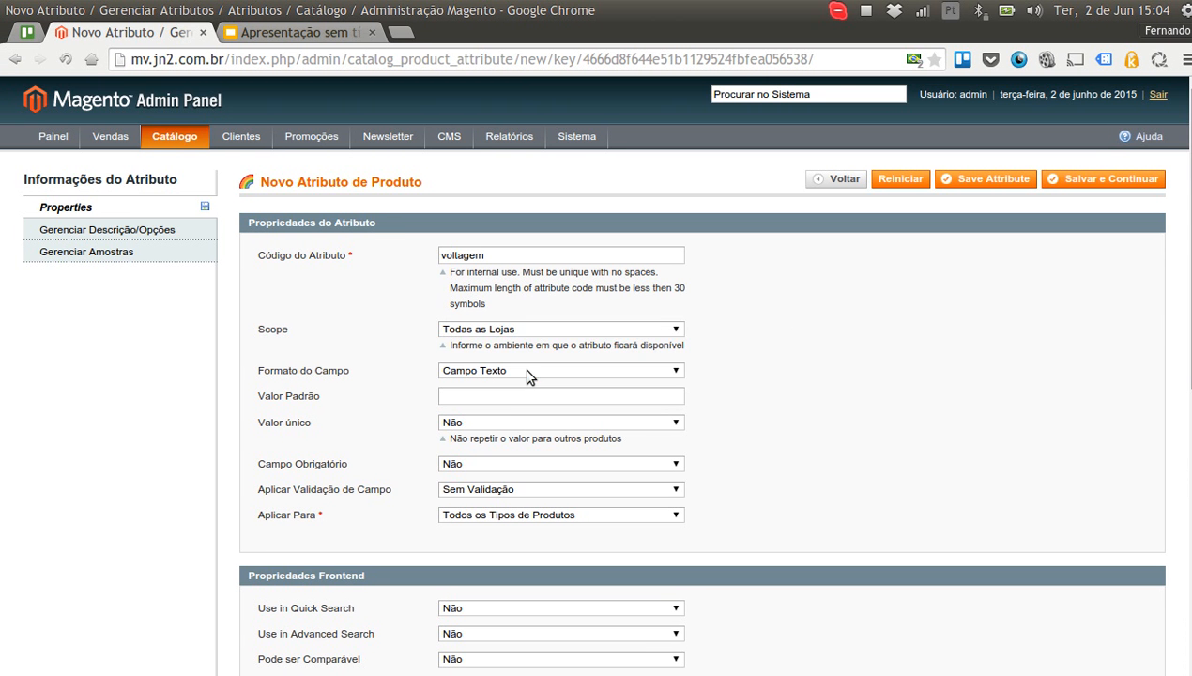
{"action": "left_click", "coordinate": [507, 372]}
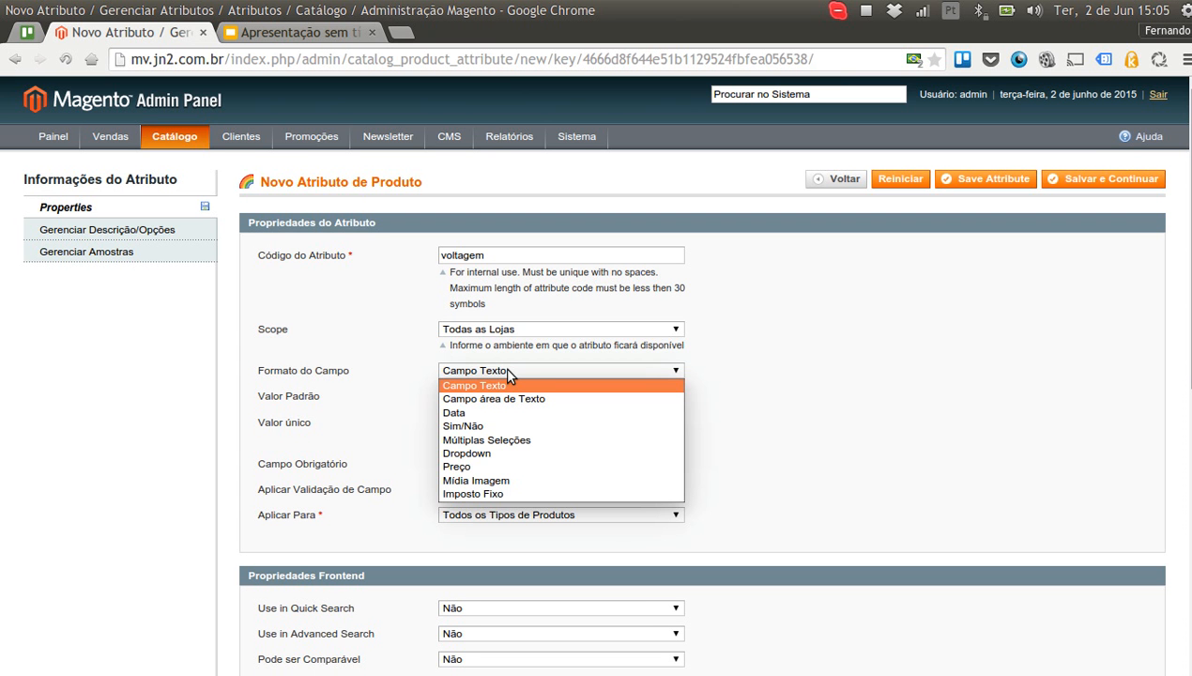
{"action": "left_click", "coordinate": [502, 455]}
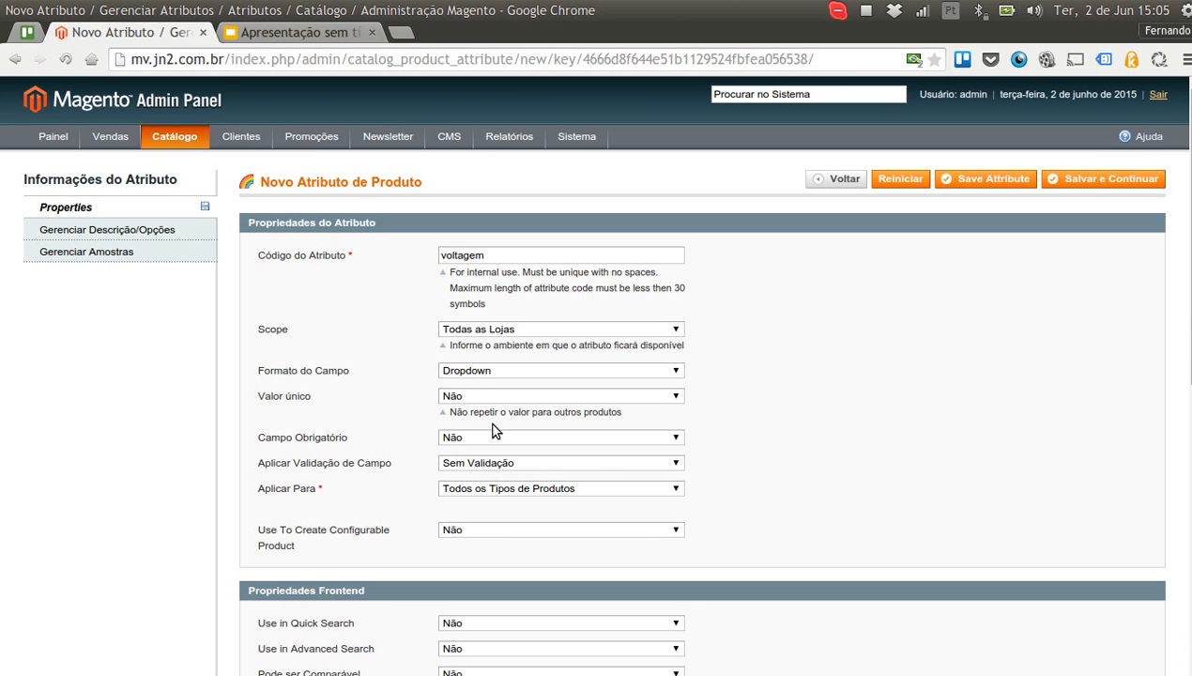
Keep the attribute optional, without validation and for all product types, and set Use To Create Configurable Product to Sim
{"action": "left_click", "coordinate": [469, 434]}
{"action": "left_click", "coordinate": [471, 437]}
{"action": "left_click", "coordinate": [469, 464]}
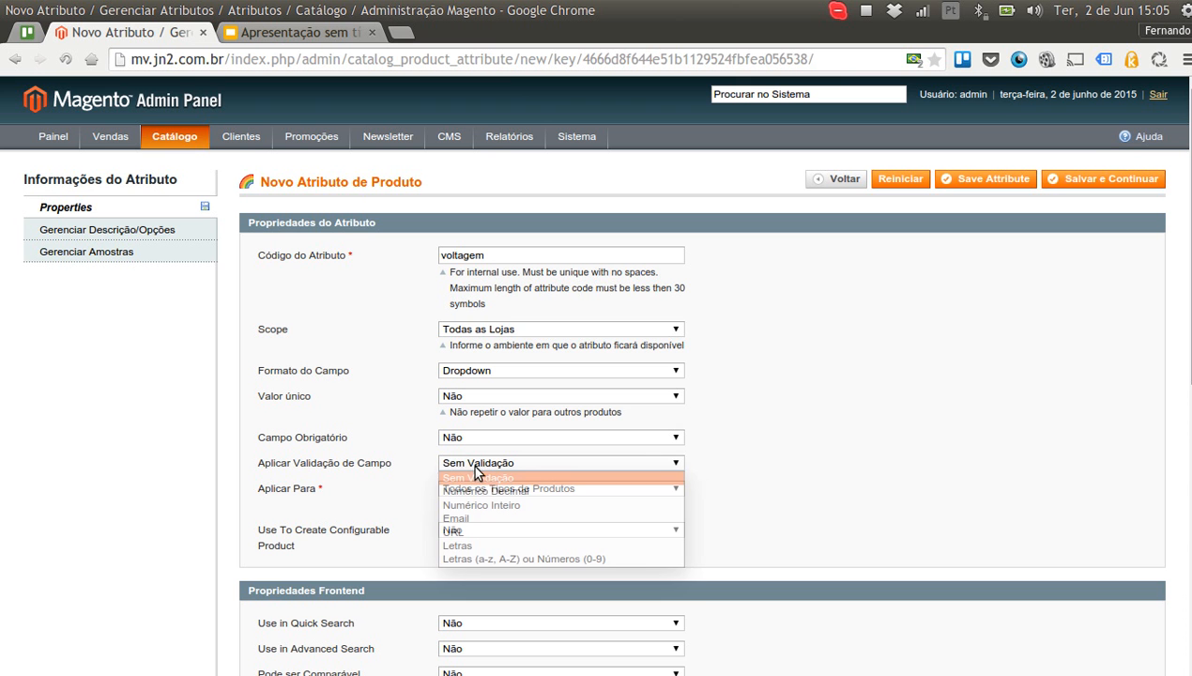
{"action": "left_click", "coordinate": [479, 471]}
{"action": "left_click", "coordinate": [470, 485]}
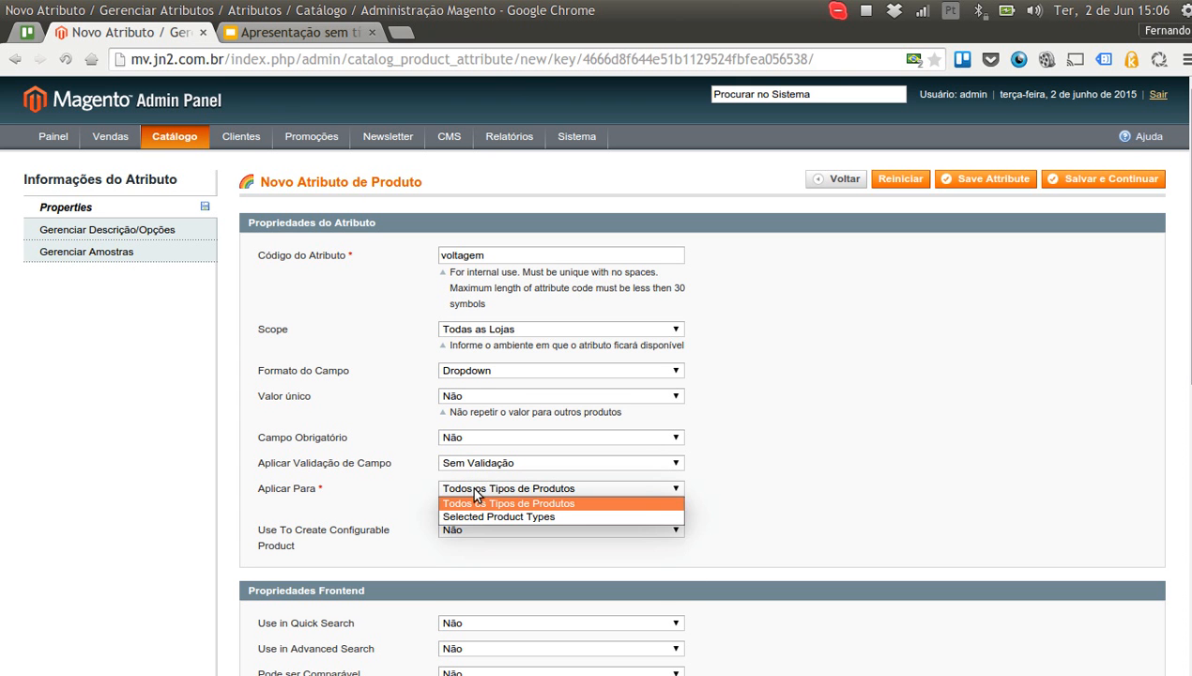
{"action": "left_click", "coordinate": [471, 484]}
{"action": "left_click", "coordinate": [476, 530]}
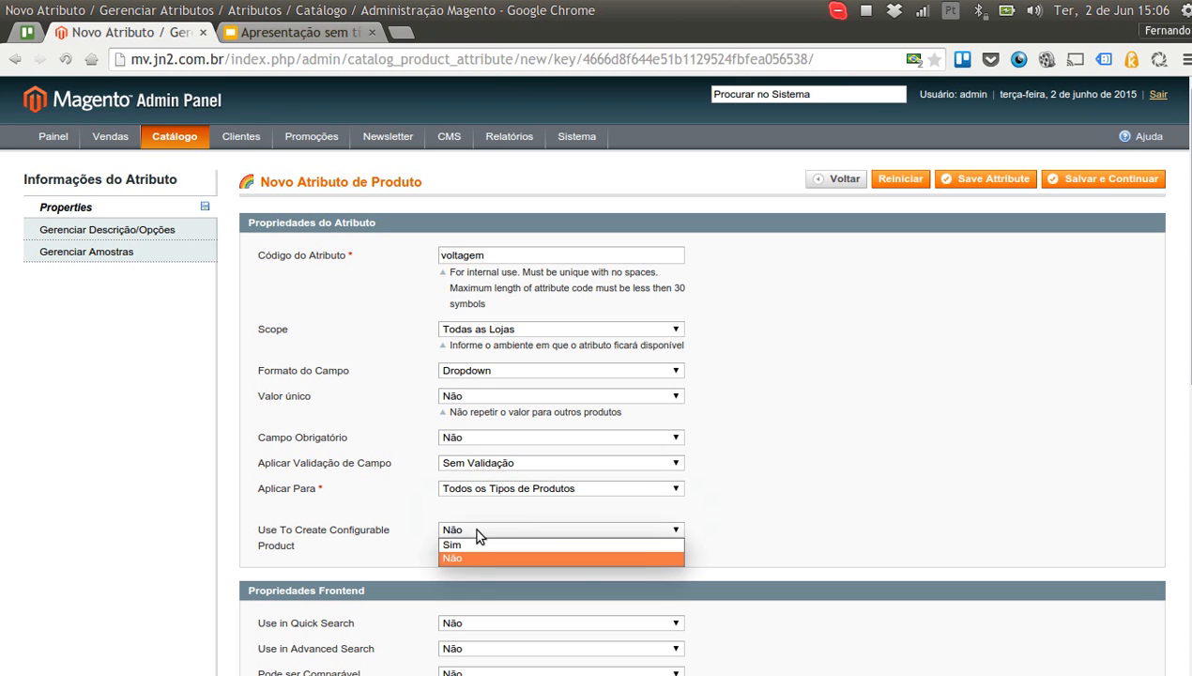
{"action": "left_click", "coordinate": [476, 541]}
{"action": "left_click_drag", "start_coordinate": [258, 532], "coordinate": [325, 542]}
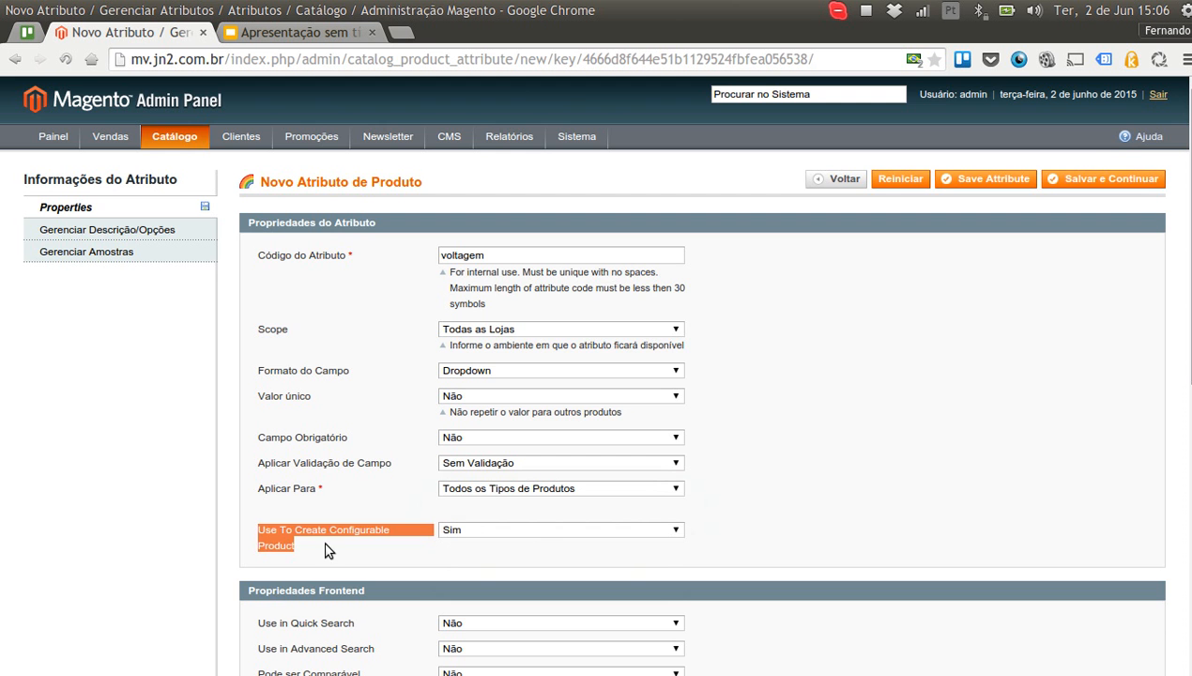
{"action": "left_click", "coordinate": [325, 542]}
Set Use in Quick Search, Use in Advanced Search and Pode ser Comparável to Sim in the frontend properties
{"action": "scroll", "coordinate": [328, 546], "scroll_direction": "down", "scroll_amount": 5}
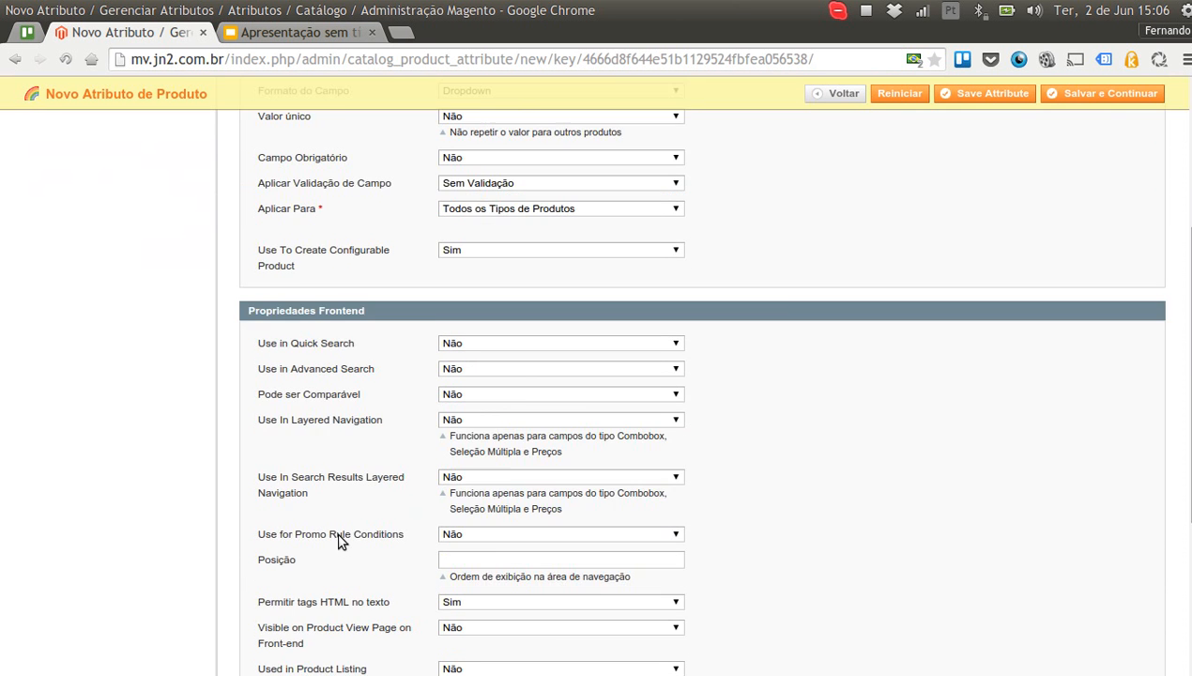
{"action": "scroll", "coordinate": [346, 533], "scroll_direction": "down", "scroll_amount": 1}
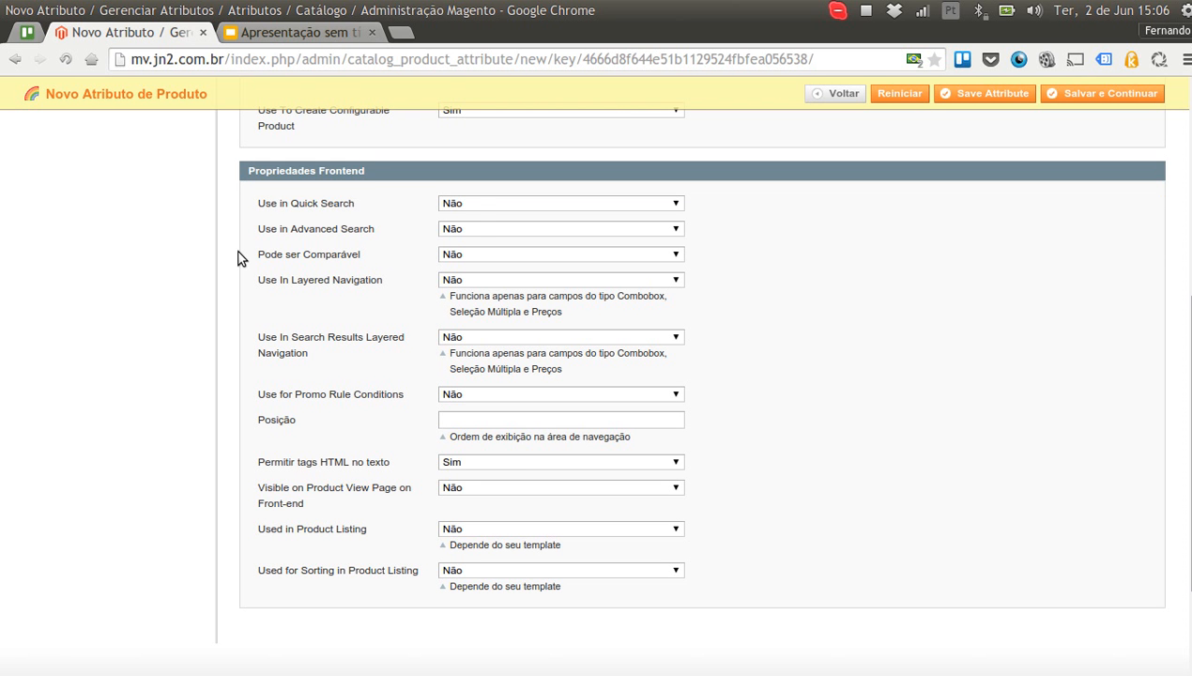
{"action": "left_click", "coordinate": [474, 204]}
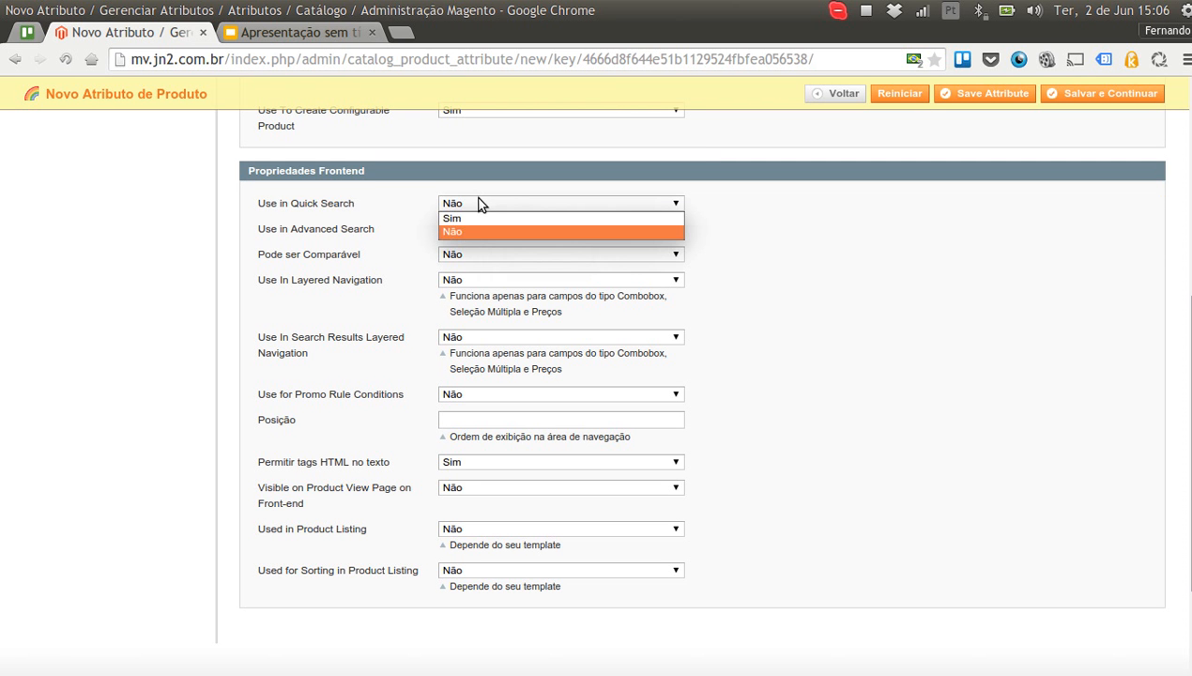
{"action": "left_click", "coordinate": [478, 218]}
{"action": "left_click", "coordinate": [481, 232]}
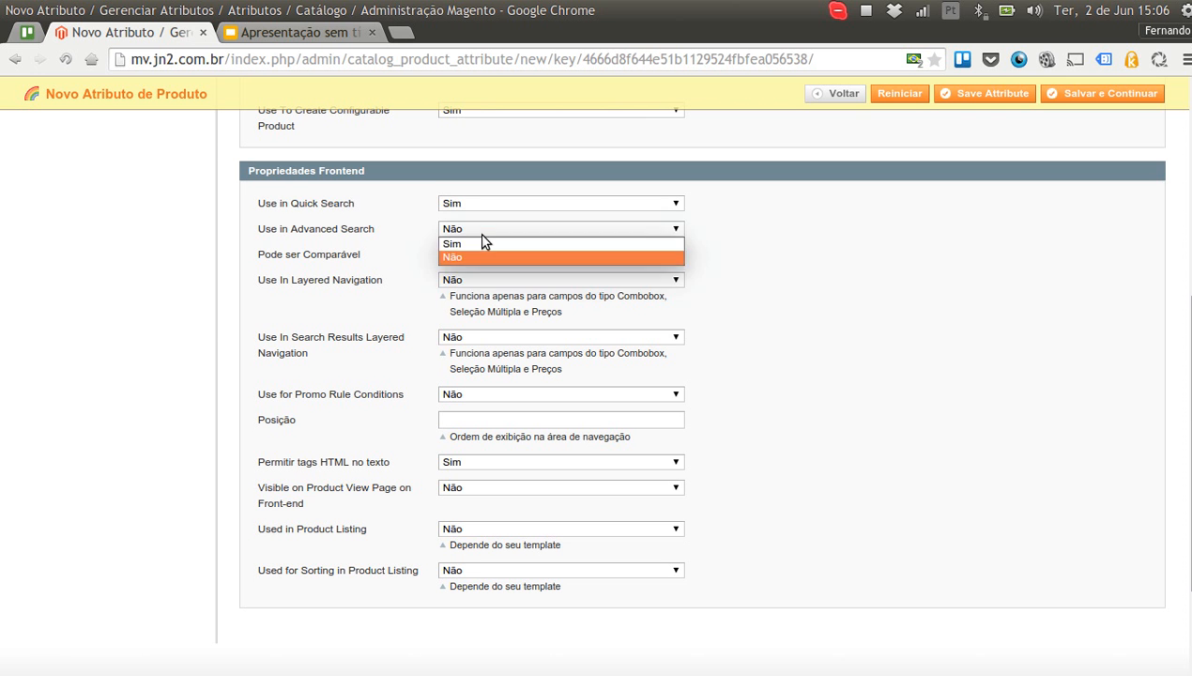
{"action": "left_click", "coordinate": [481, 243]}
{"action": "left_click", "coordinate": [465, 254]}
{"action": "left_click", "coordinate": [460, 270]}
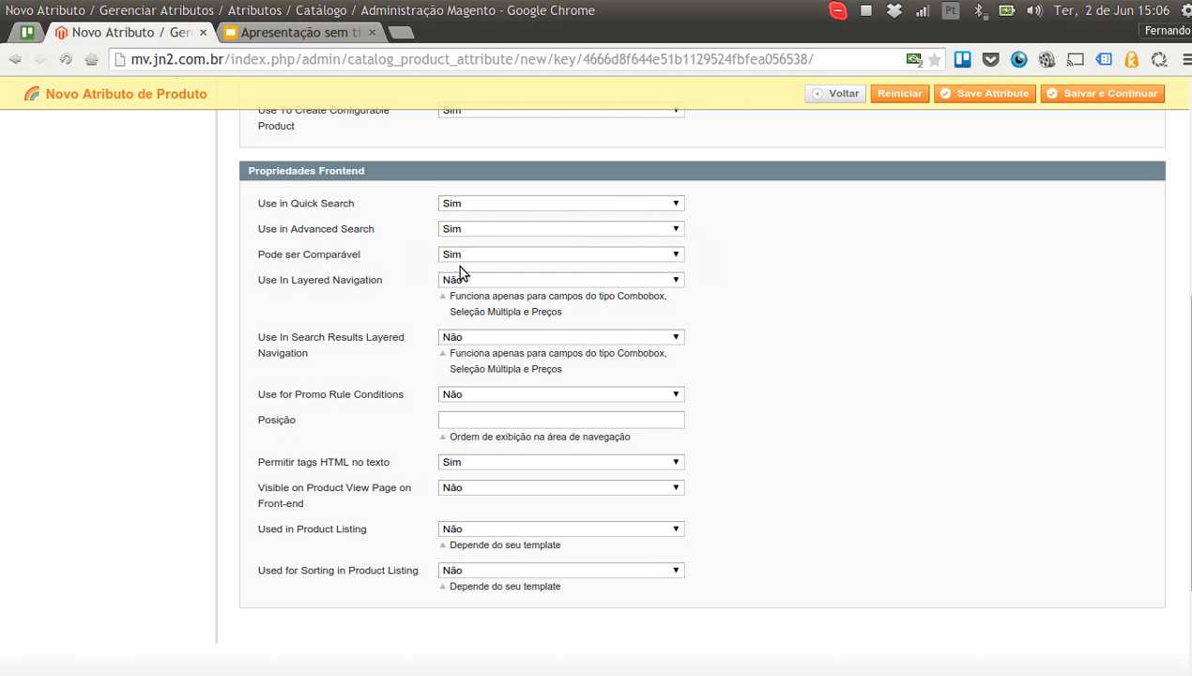
Set Use In Layered Navigation to Filtrar (apenas com resultados) and Use In Search Results Layered Navigation to Sim
{"action": "left_click", "coordinate": [464, 281]}
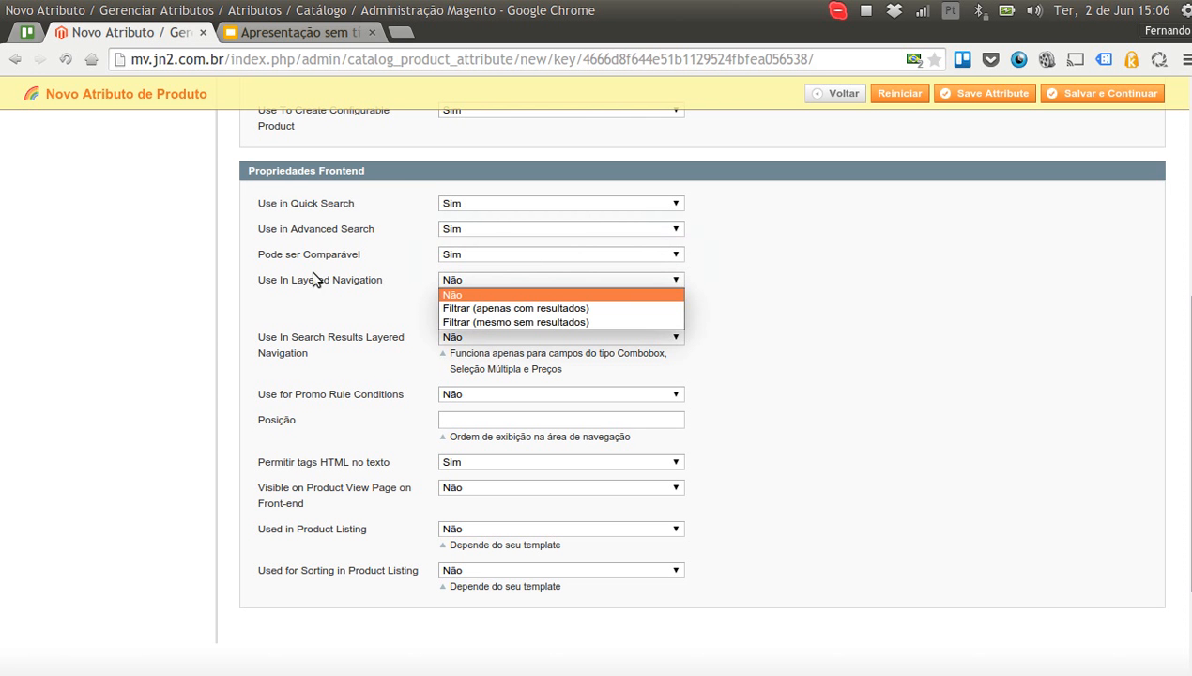
{"action": "left_click", "coordinate": [569, 308]}
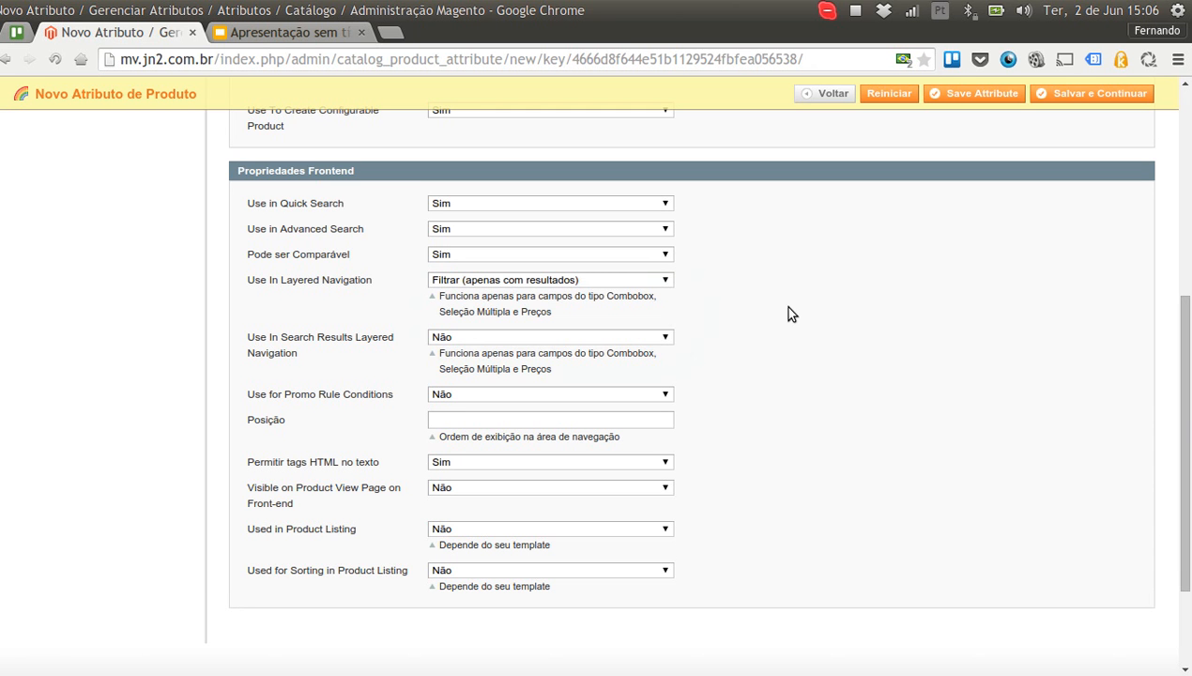
{"action": "left_click", "coordinate": [595, 336]}
{"action": "left_click", "coordinate": [575, 348]}
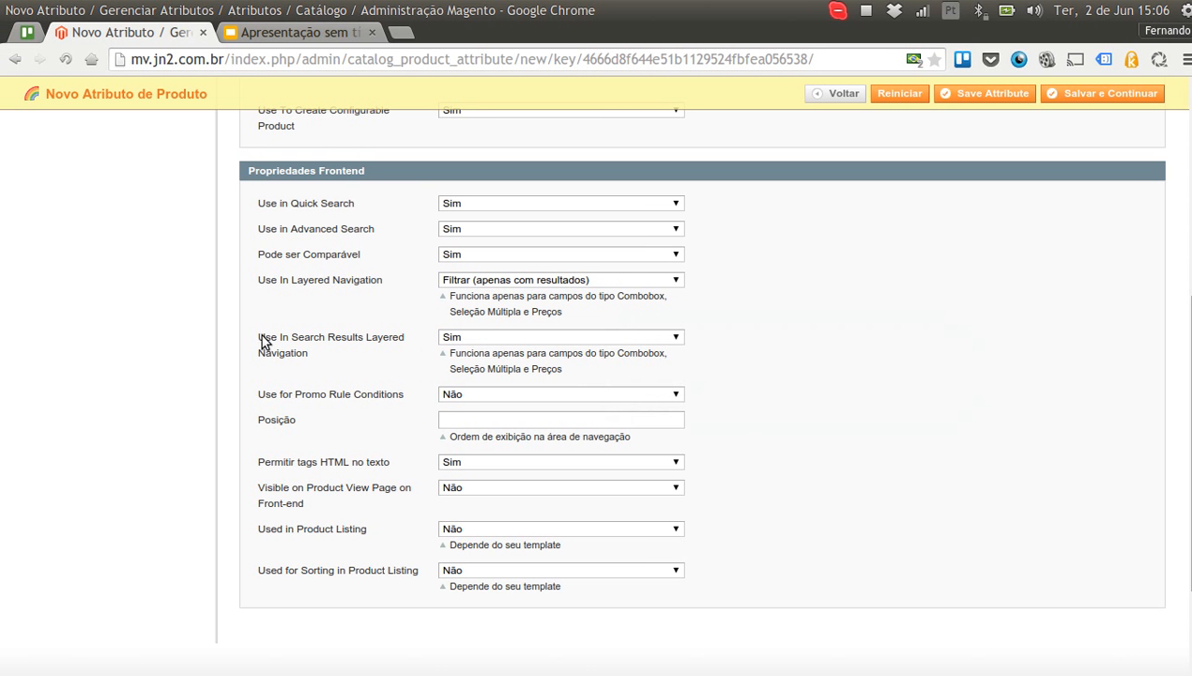
Set Visible on Product View Page on Front-end, Used in Product Listing and Used for Sorting in Product Listing to Sim
{"action": "scroll", "coordinate": [814, 367], "scroll_direction": "down", "scroll_amount": 3}
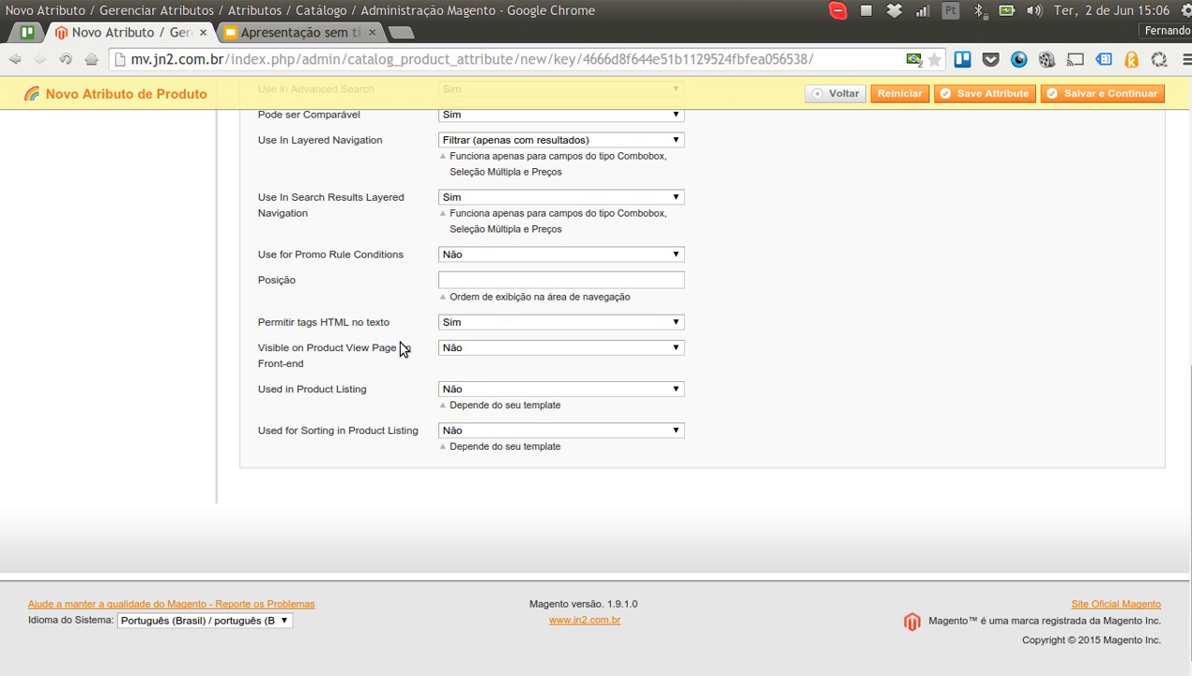
{"action": "left_click", "coordinate": [452, 349]}
{"action": "left_click", "coordinate": [456, 388]}
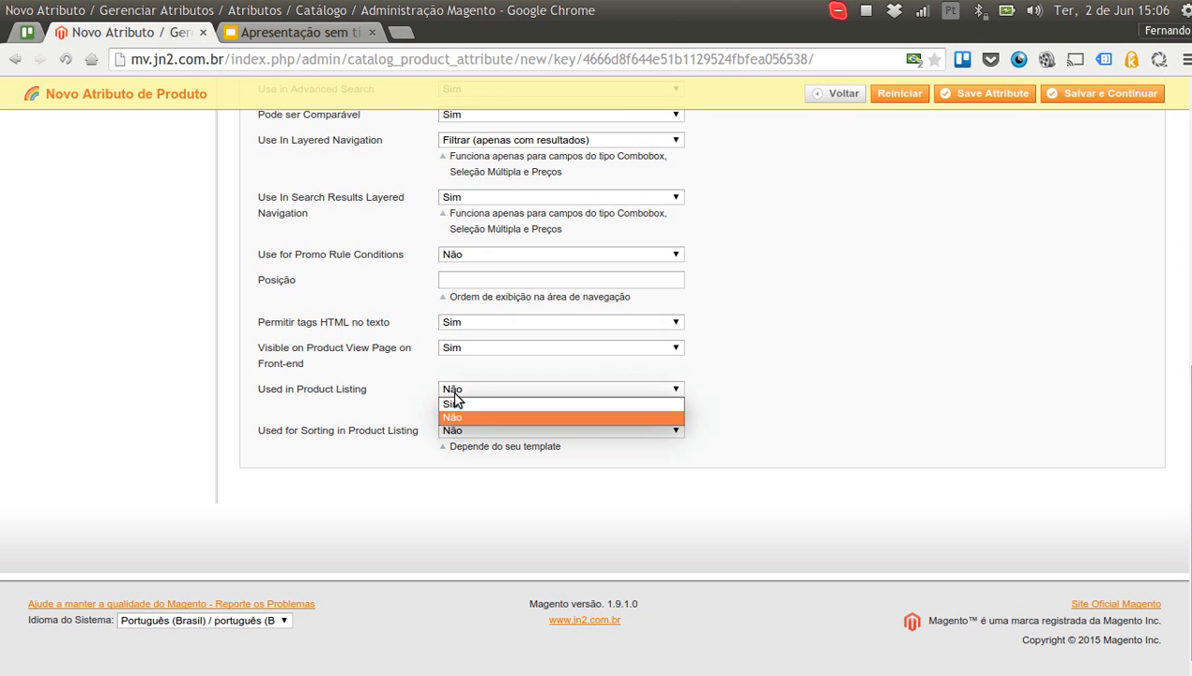
{"action": "left_click", "coordinate": [452, 402]}
{"action": "left_click", "coordinate": [454, 430]}
{"action": "left_click", "coordinate": [449, 443]}
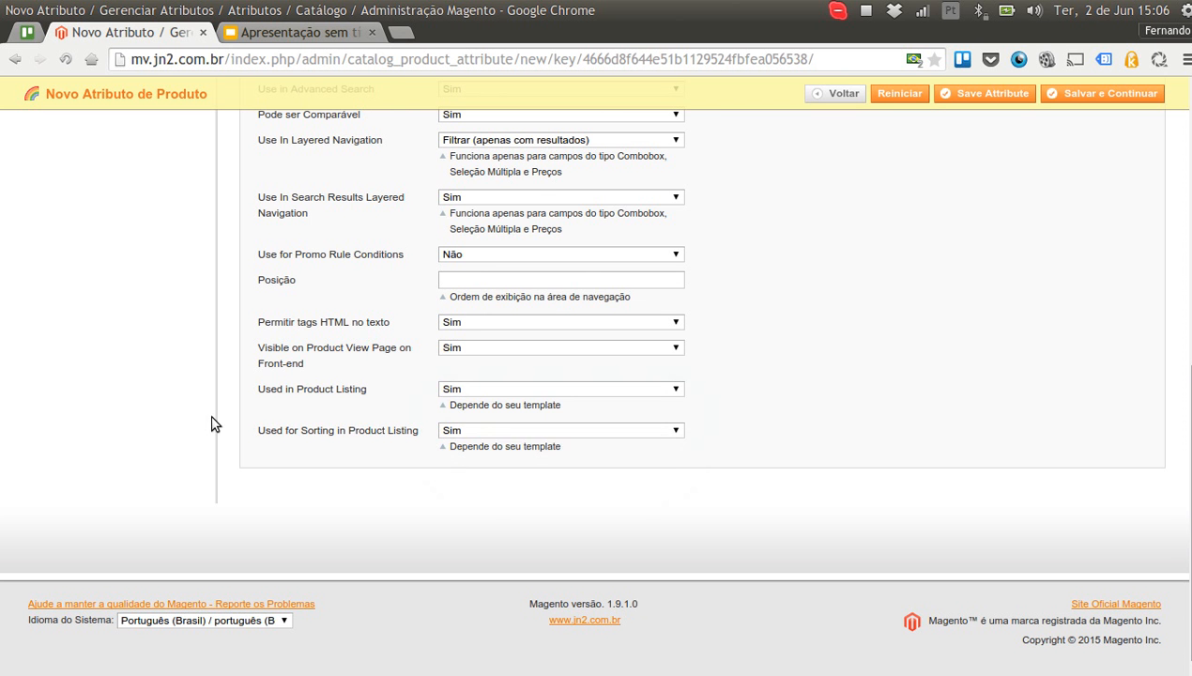
Enter "Voltagem" as the attribute's Admin description in Gerenciar Descrição/Opções
{"action": "scroll", "coordinate": [213, 420], "scroll_direction": "up", "scroll_amount": 3}
{"action": "scroll", "coordinate": [198, 554], "scroll_direction": "up", "scroll_amount": 5}
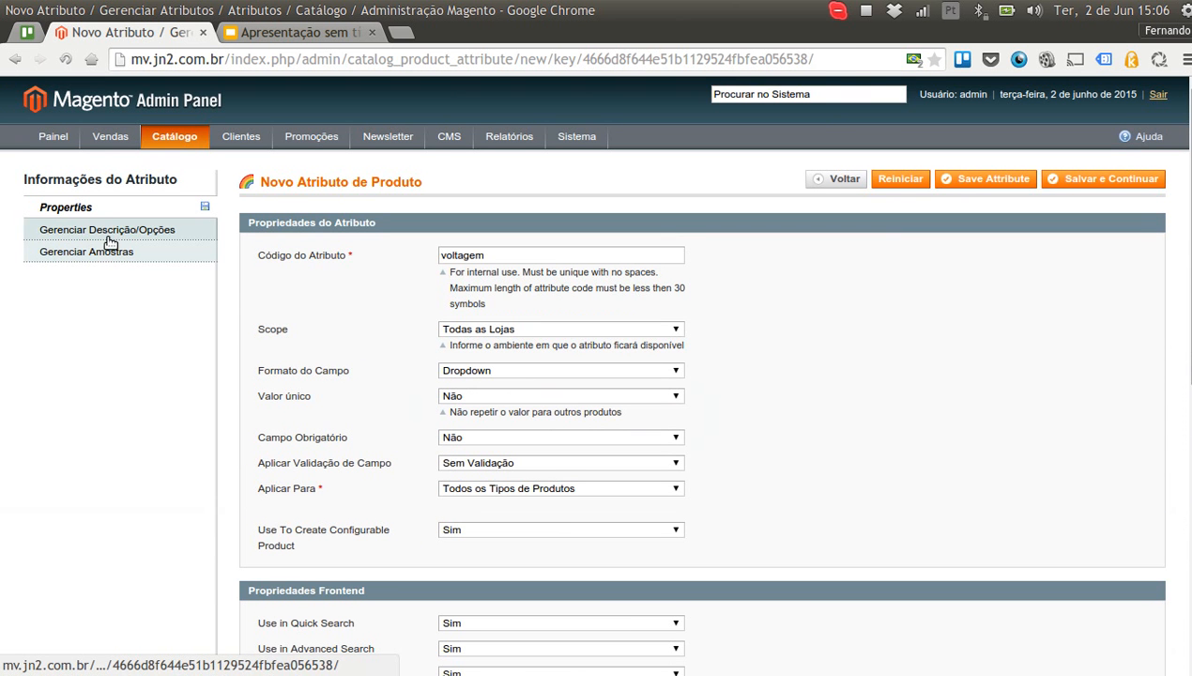
{"action": "left_click", "coordinate": [112, 232]}
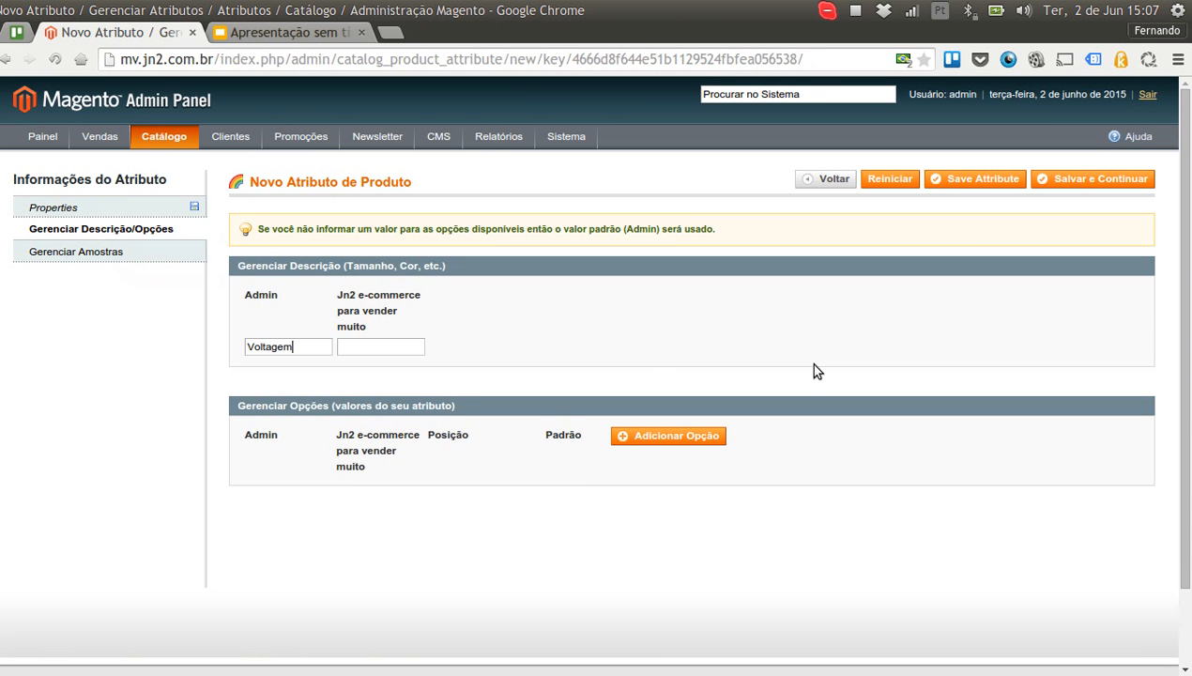
Go back to the attribute's properties and examine its attribute code
{"action": "left_click", "coordinate": [170, 206]}
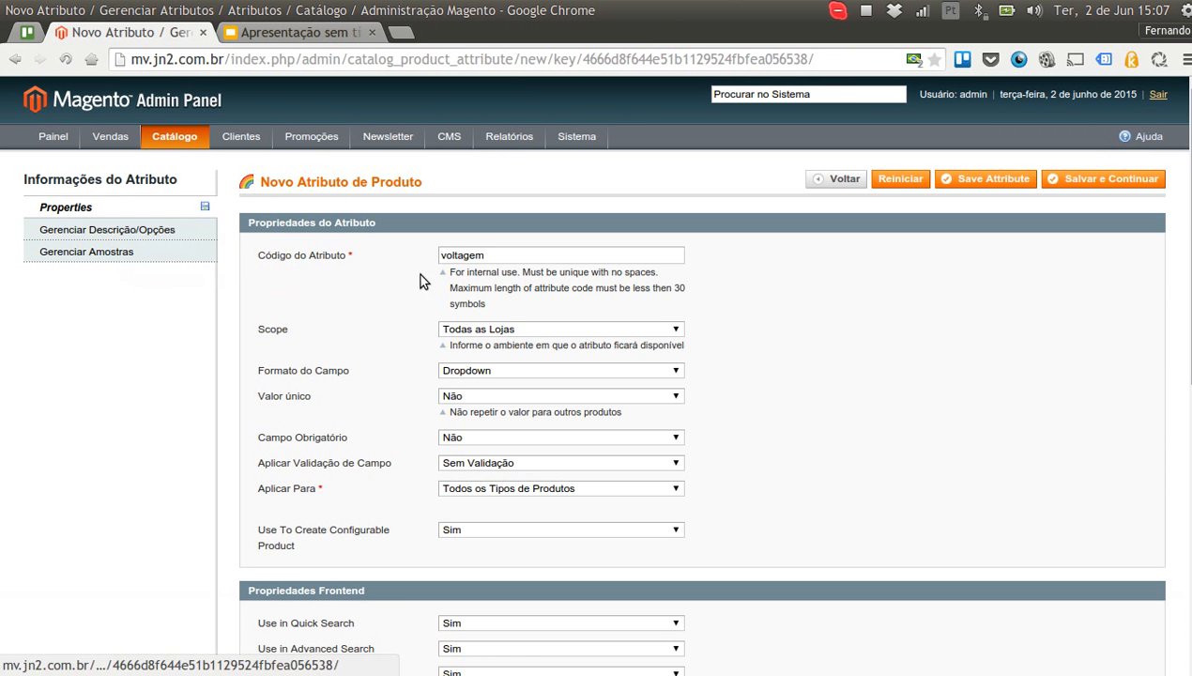
{"action": "left_click_drag", "start_coordinate": [492, 257], "coordinate": [430, 263]}
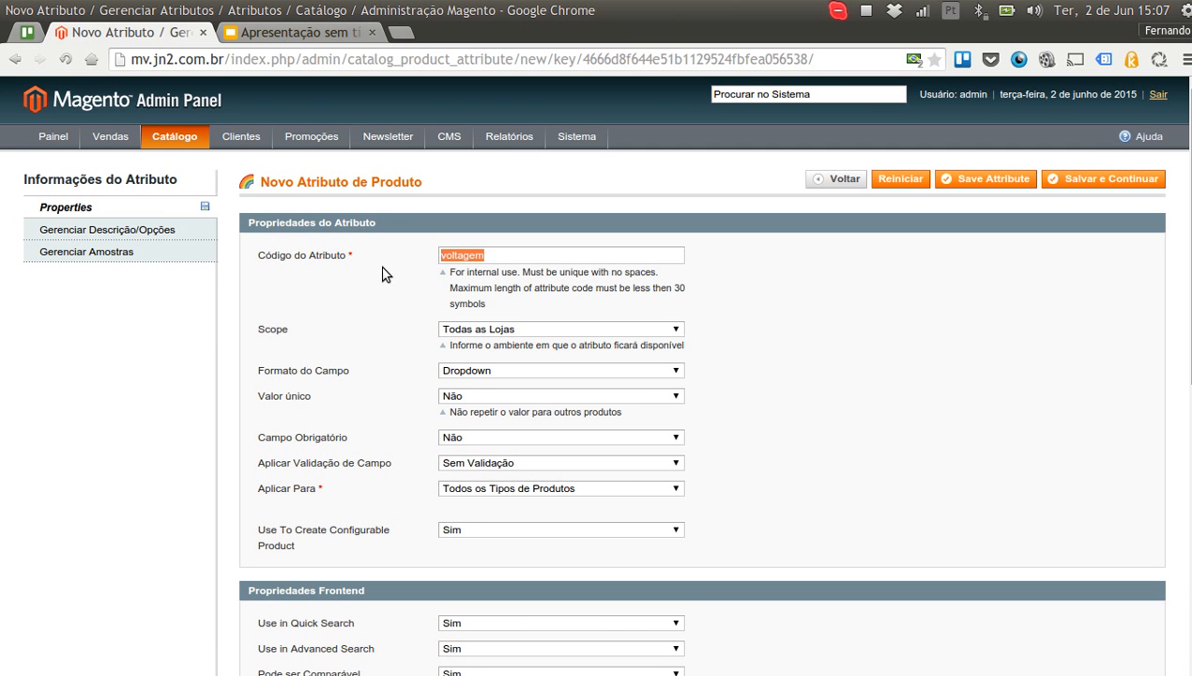
{"action": "left_click_drag", "start_coordinate": [316, 258], "coordinate": [312, 258]}
{"action": "left_click", "coordinate": [217, 257]}
{"action": "left_click_drag", "start_coordinate": [539, 255], "coordinate": [288, 252]}
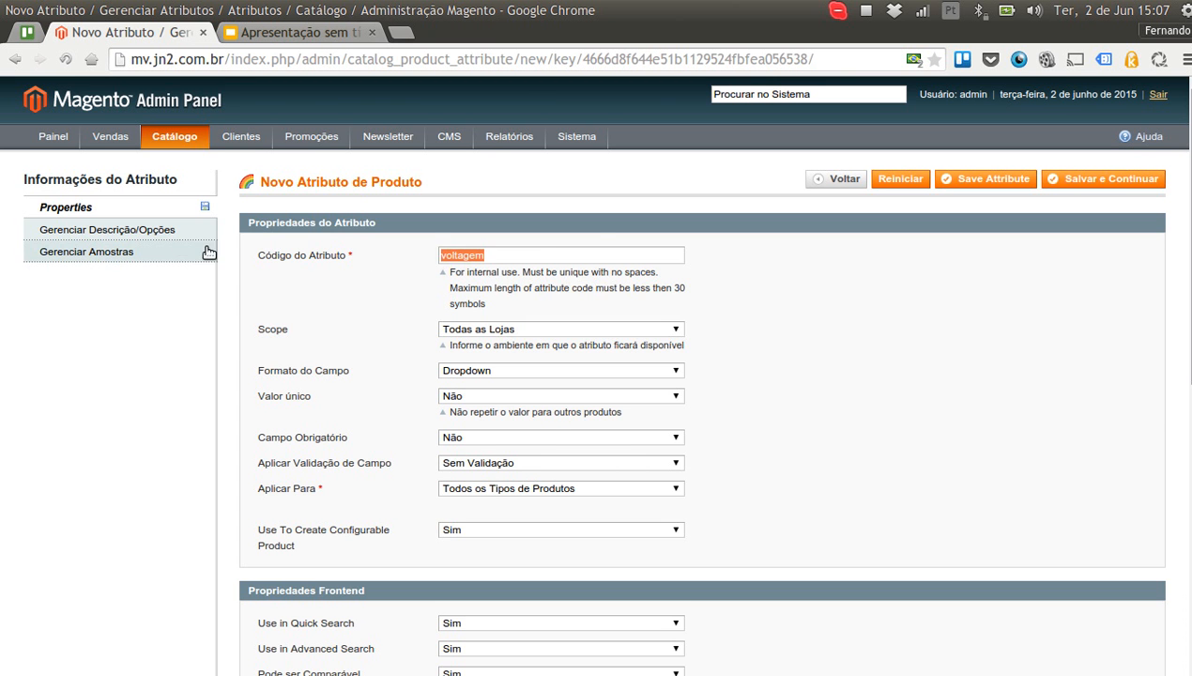
Return to Gerenciar Descrição/Opções and examine the Admin and store description fields
{"action": "left_click", "coordinate": [175, 231]}
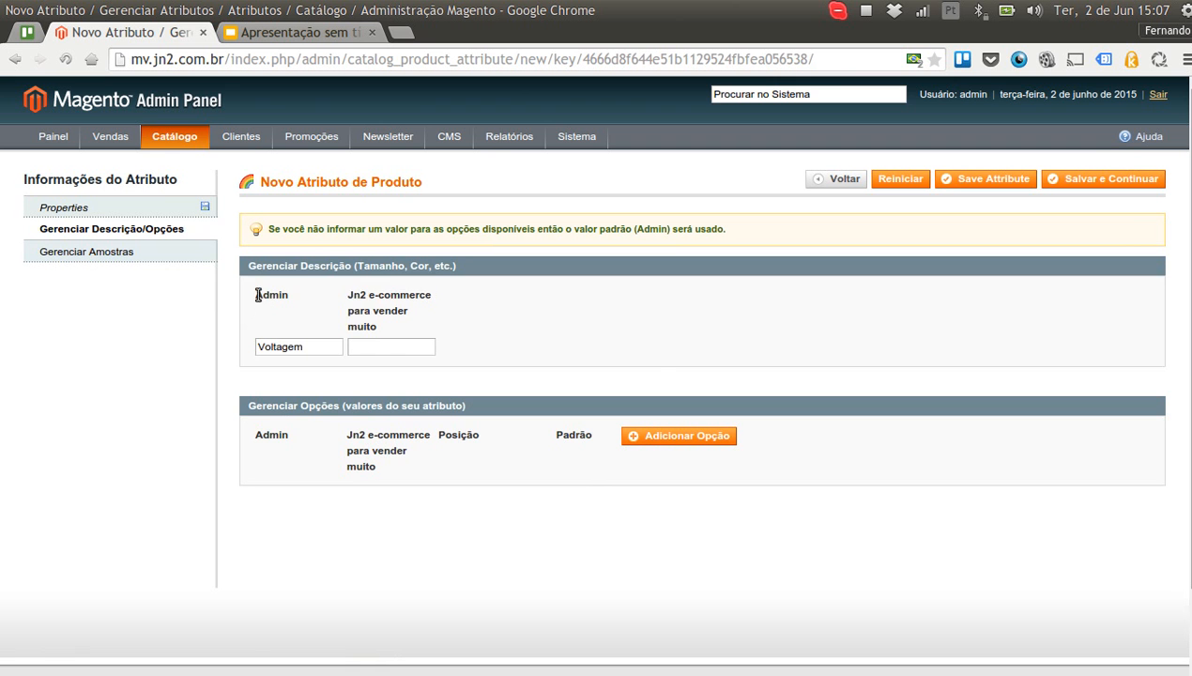
{"action": "left_click_drag", "start_coordinate": [258, 295], "coordinate": [394, 325]}
{"action": "left_click", "coordinate": [445, 335]}
{"action": "left_click_drag", "start_coordinate": [258, 295], "coordinate": [306, 297]}
{"action": "left_click", "coordinate": [427, 347]}
{"action": "left_click_drag", "start_coordinate": [314, 347], "coordinate": [245, 342]}
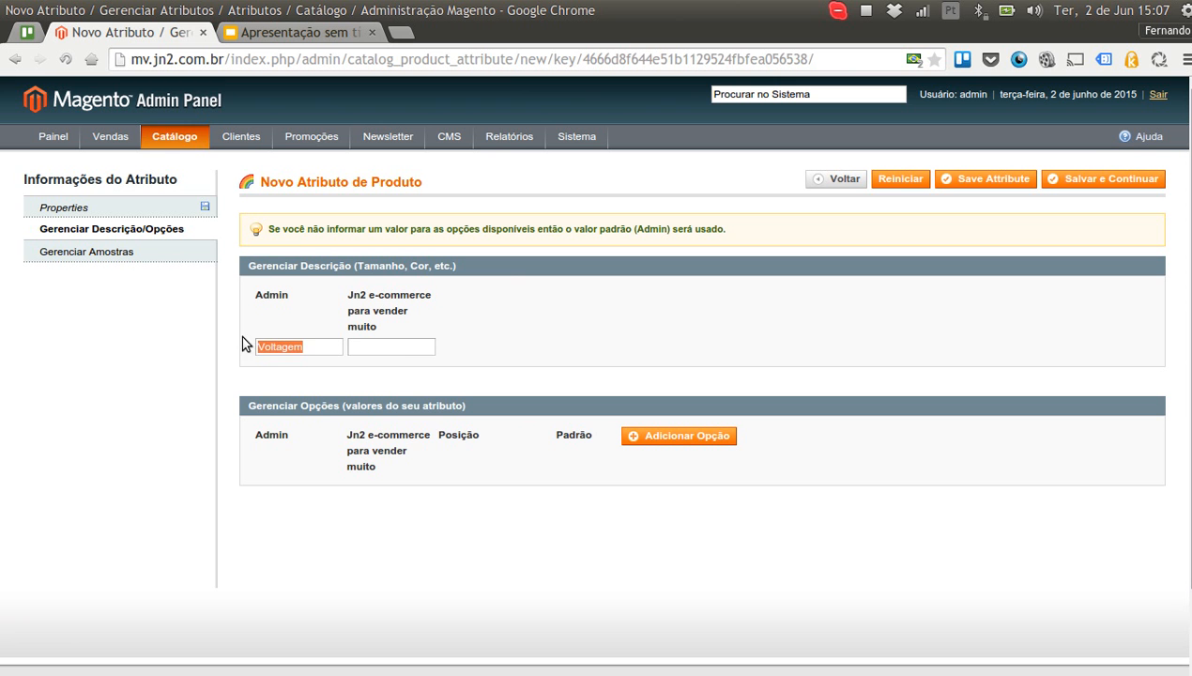
{"action": "left_click", "coordinate": [394, 345]}
{"action": "left_click_drag", "start_coordinate": [321, 348], "coordinate": [187, 351]}
{"action": "left_click", "coordinate": [233, 326]}
{"action": "left_click_drag", "start_coordinate": [302, 345], "coordinate": [253, 349]}
{"action": "left_click", "coordinate": [248, 346]}
{"action": "left_click", "coordinate": [427, 349]}
Add three attribute options with the Admin values 110v, 220v and Bivolt, and save the attribute
{"action": "left_click", "coordinate": [676, 445]}
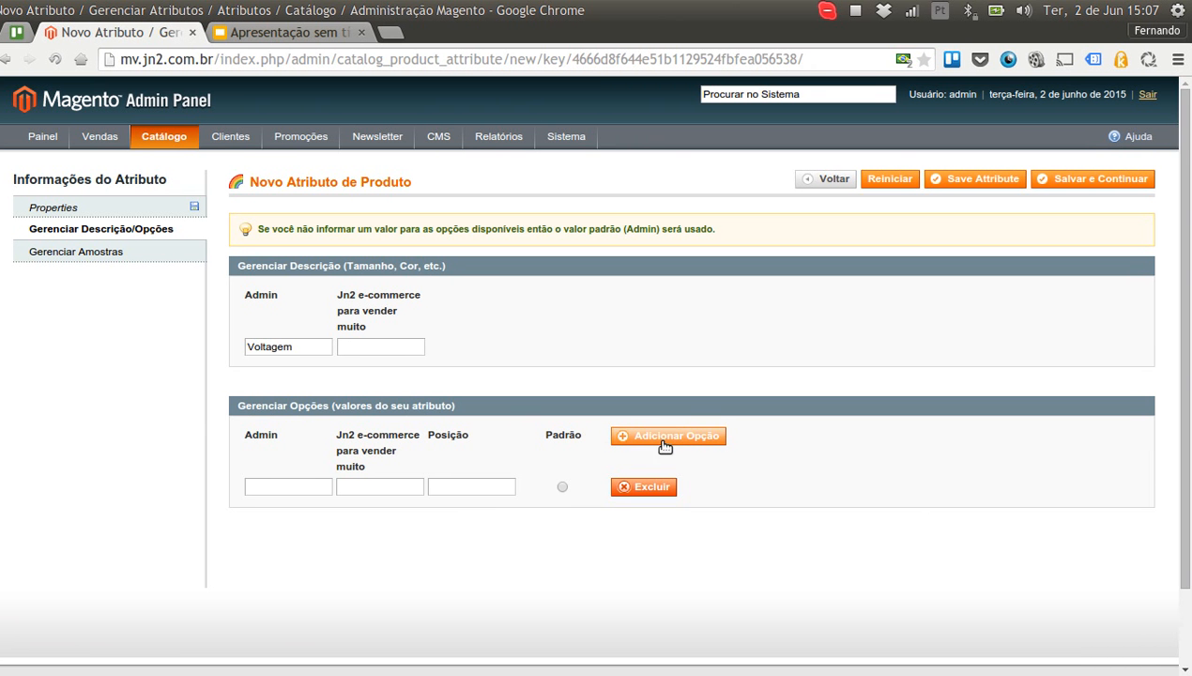
{"action": "left_click", "coordinate": [665, 446]}
{"action": "left_click", "coordinate": [665, 447]}
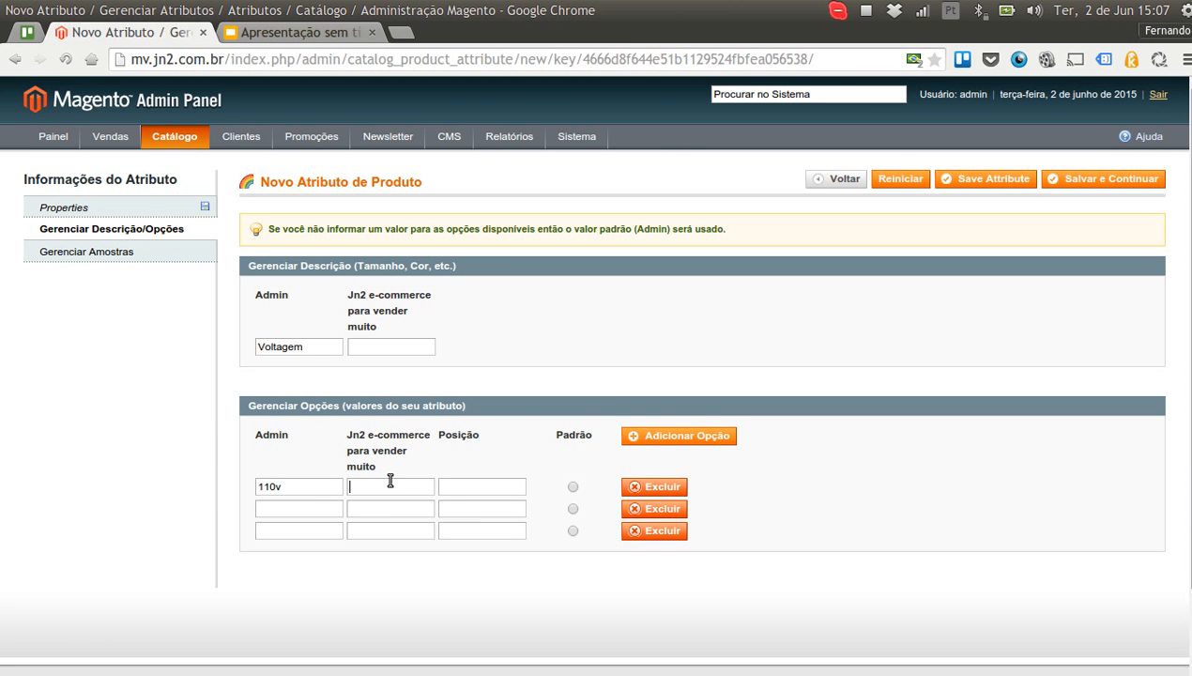
{"action": "left_click_drag", "start_coordinate": [280, 486], "coordinate": [242, 486]}
{"action": "left_click", "coordinate": [270, 509]}
{"action": "left_click", "coordinate": [328, 531]}
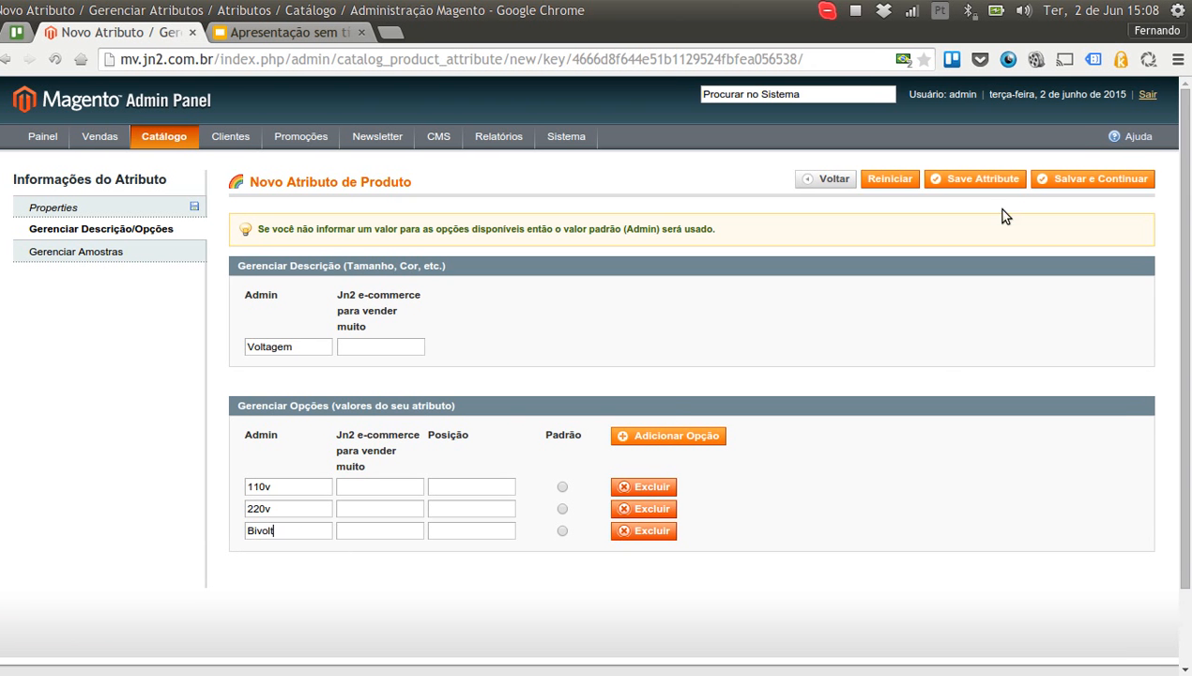
{"action": "left_click", "coordinate": [1002, 184]}
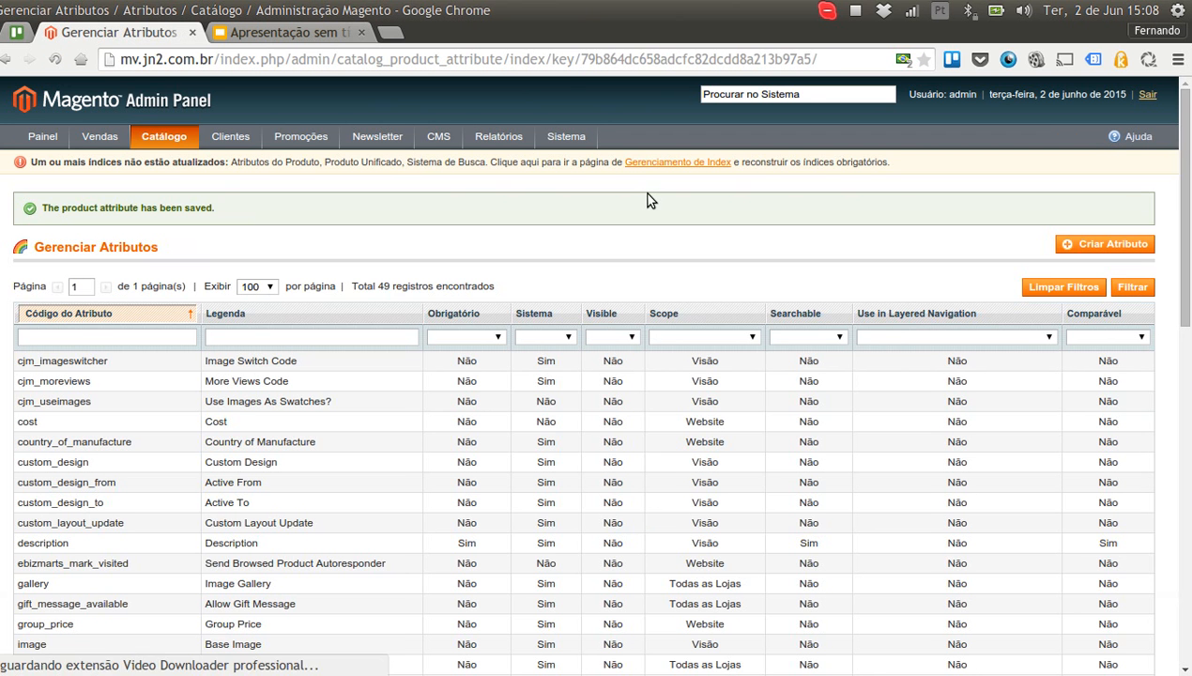
Look through the product attribute list for the saved voltagem attribute
{"action": "left_click_drag", "start_coordinate": [230, 211], "coordinate": [50, 209]}
{"action": "left_click", "coordinate": [298, 213]}
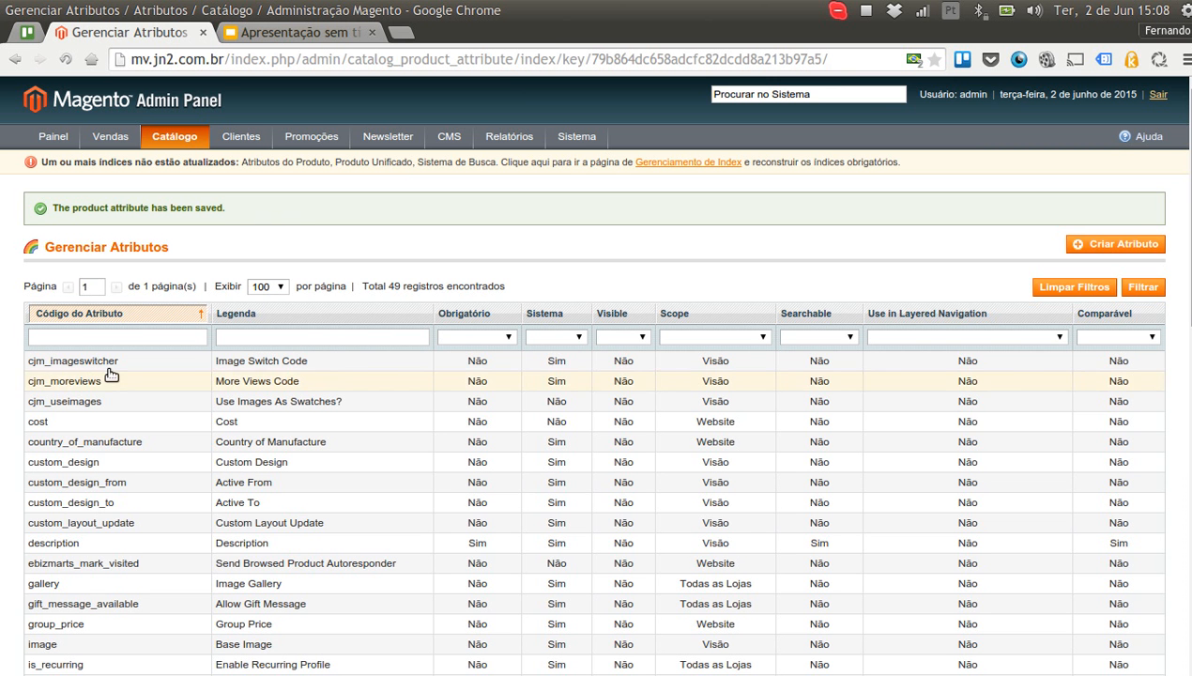
{"action": "scroll", "coordinate": [108, 375], "scroll_direction": "down", "scroll_amount": 4}
{"action": "scroll", "coordinate": [111, 376], "scroll_direction": "down", "scroll_amount": 12}
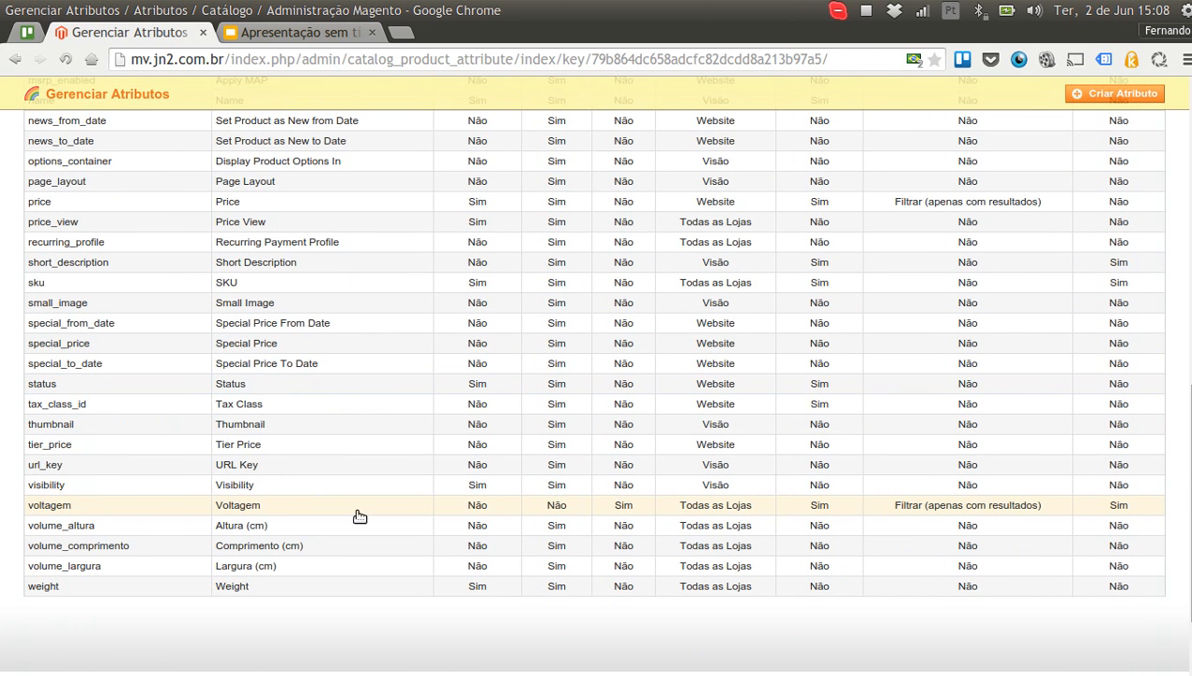
{"action": "scroll", "coordinate": [11, 511], "scroll_direction": "up", "scroll_amount": 15}
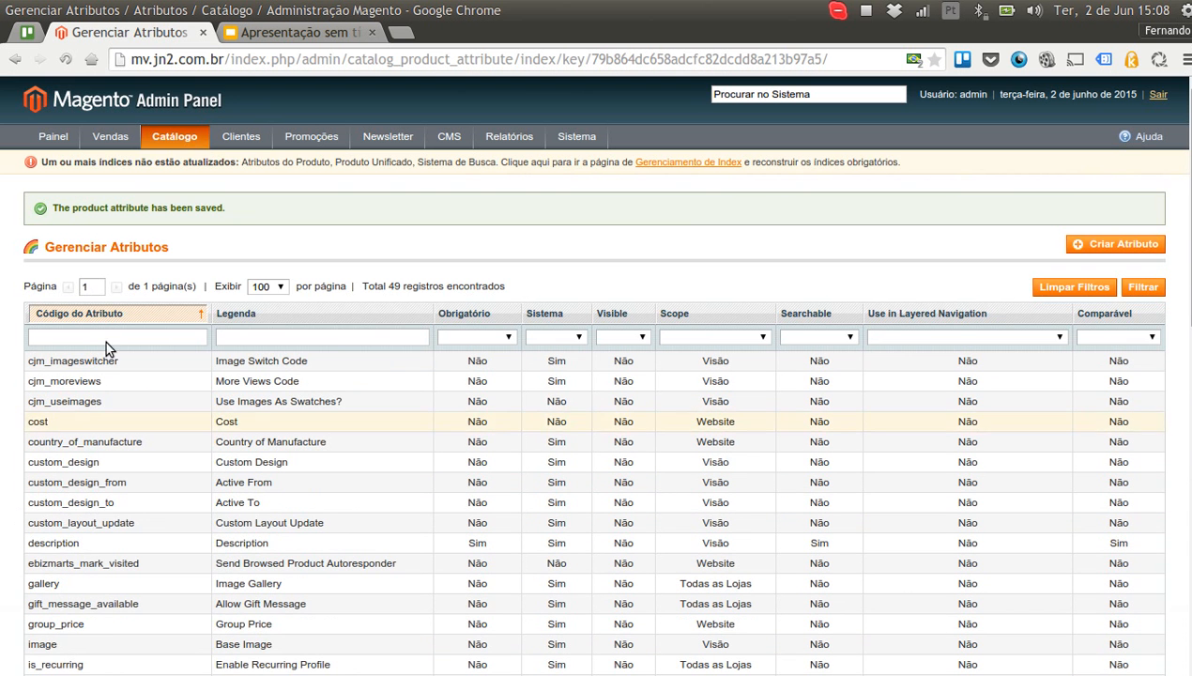
Start a new simple product with the Padrão attribute group and examine its Geral fields for Voltagem
{"action": "mouse_move", "coordinate": [169, 131]}
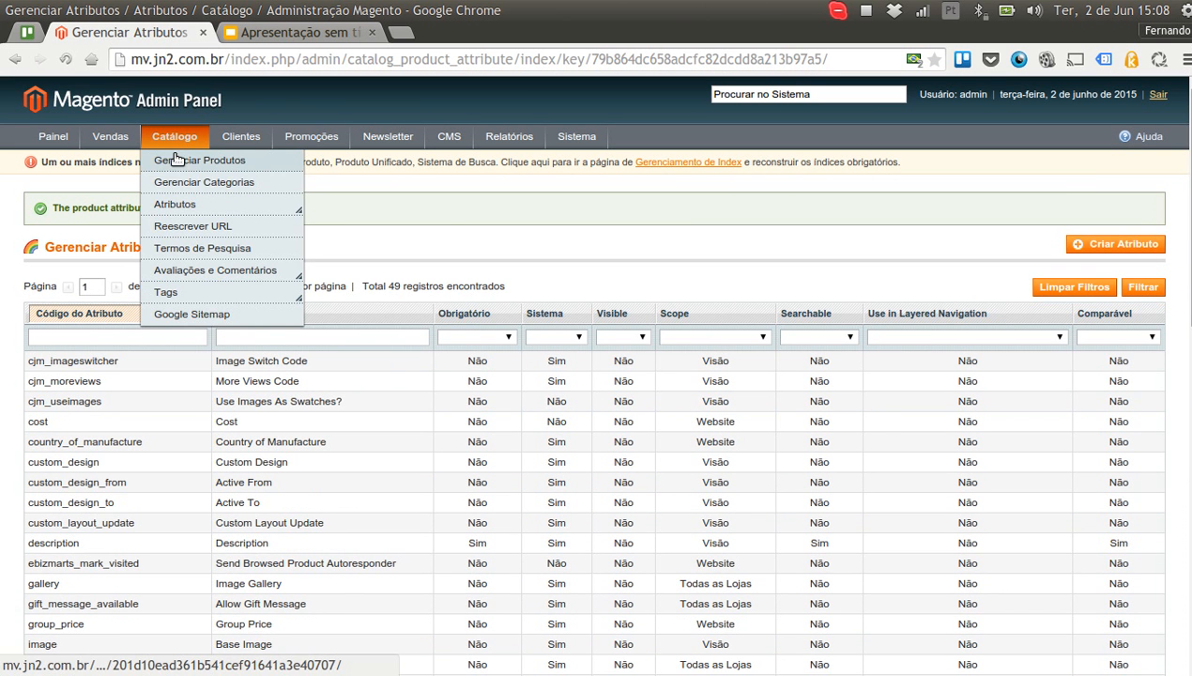
{"action": "left_click", "coordinate": [174, 161]}
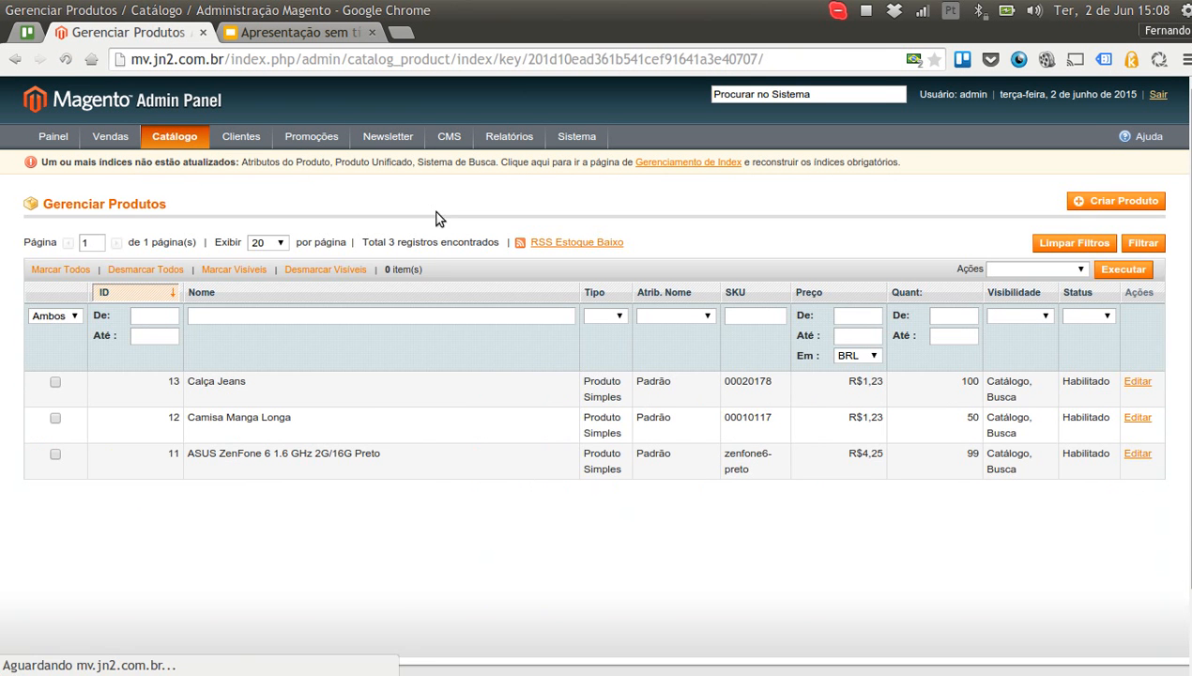
{"action": "left_click", "coordinate": [1084, 206]}
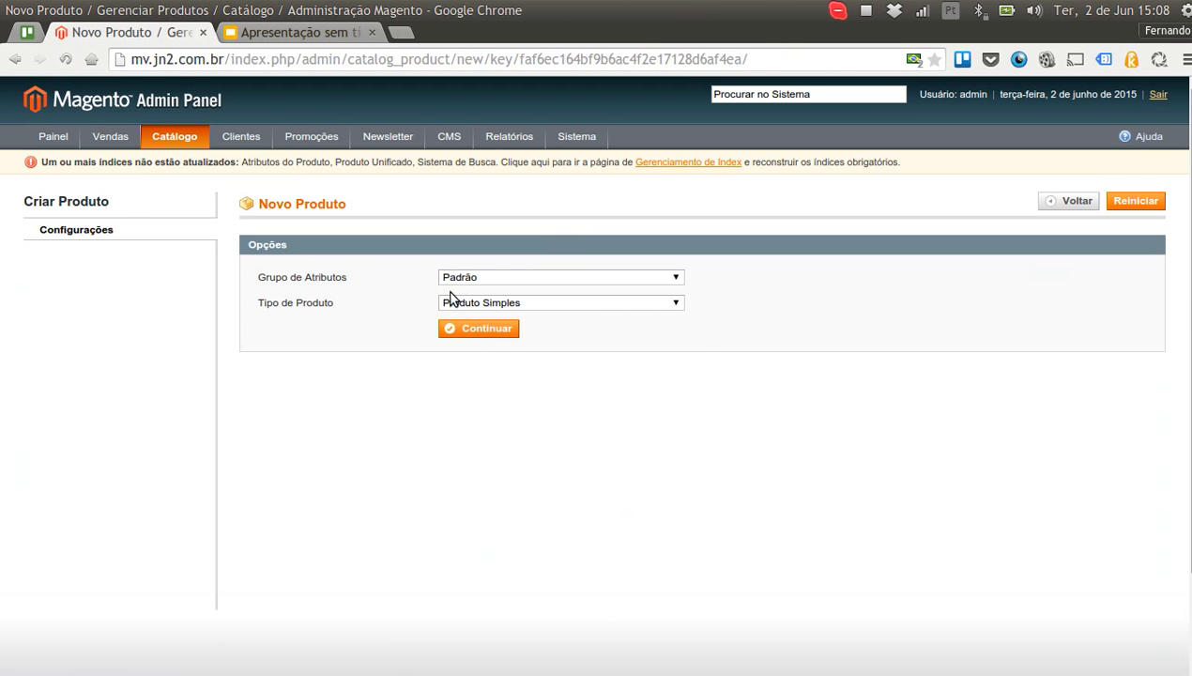
{"action": "left_click", "coordinate": [453, 328]}
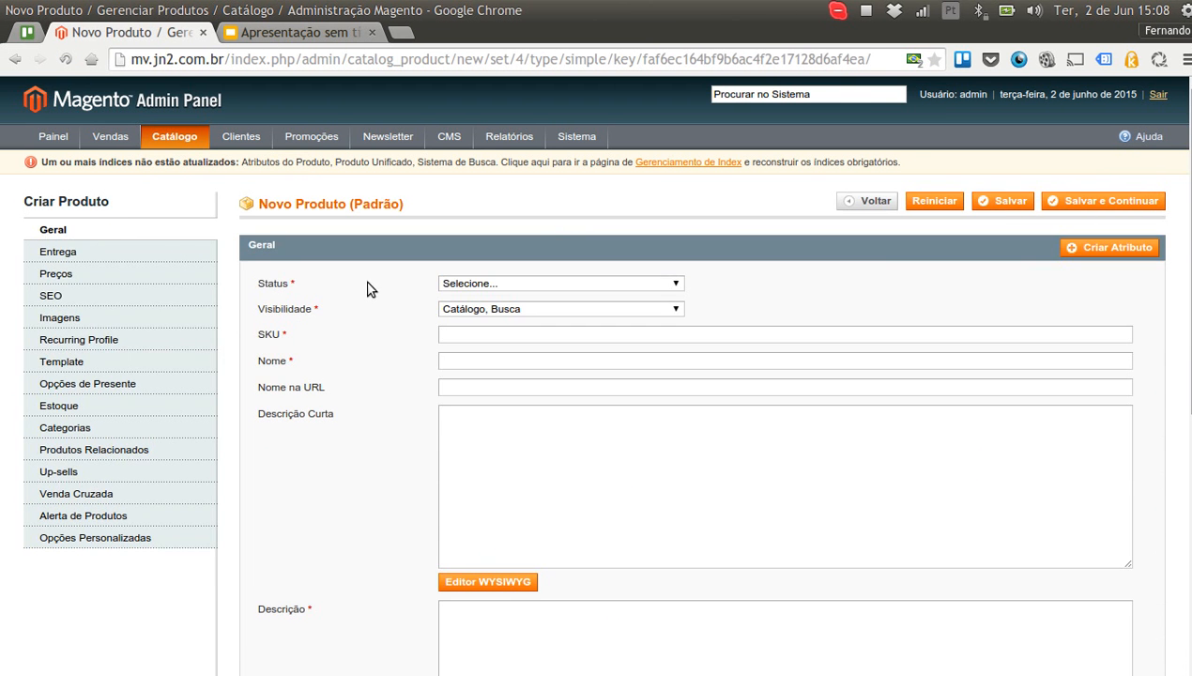
{"action": "scroll", "coordinate": [369, 289], "scroll_direction": "down", "scroll_amount": 3}
{"action": "scroll", "coordinate": [371, 296], "scroll_direction": "down", "scroll_amount": 3}
{"action": "scroll", "coordinate": [359, 431], "scroll_direction": "up", "scroll_amount": 10}
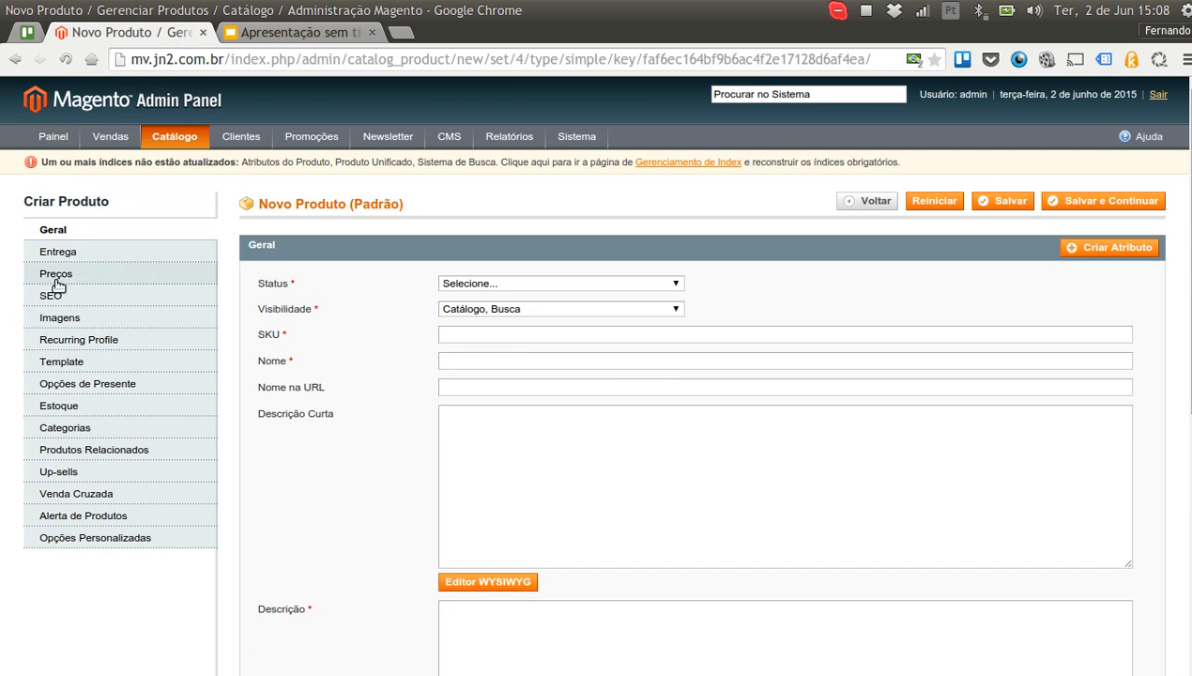
Examine the Entrega and Preços sections of the new product form for the Voltagem field
{"action": "left_click", "coordinate": [78, 255]}
{"action": "scroll", "coordinate": [371, 258], "scroll_direction": "down", "scroll_amount": 3}
{"action": "scroll", "coordinate": [319, 282], "scroll_direction": "up", "scroll_amount": 3}
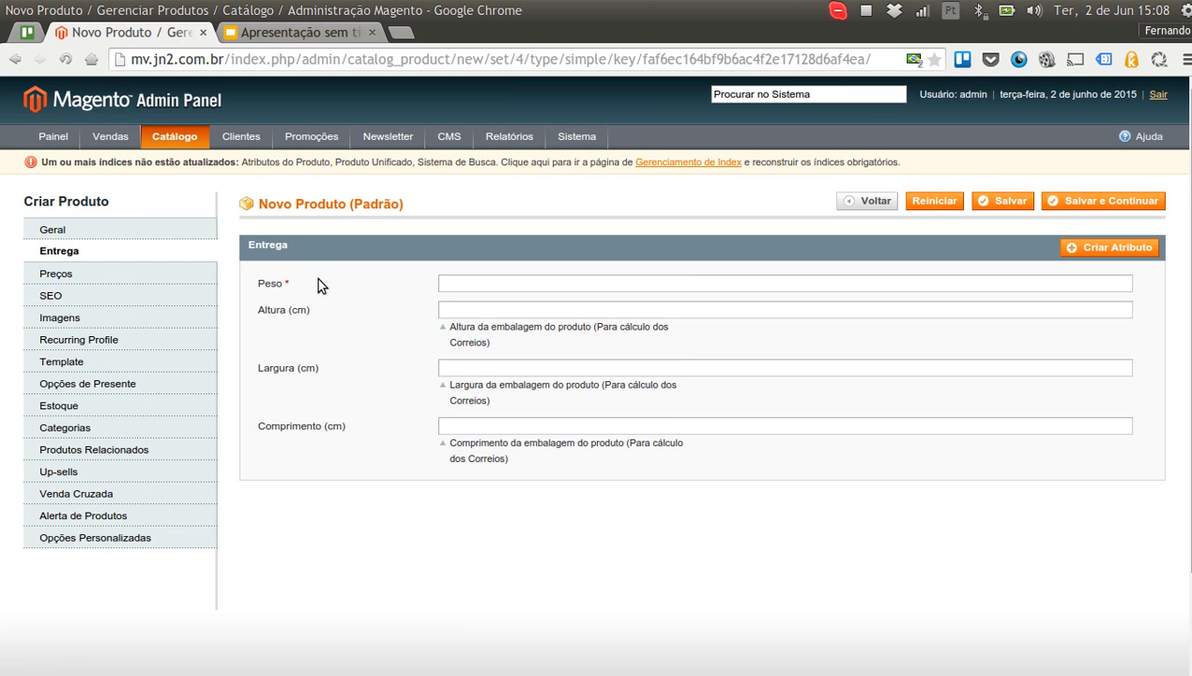
{"action": "left_click", "coordinate": [85, 273]}
{"action": "scroll", "coordinate": [328, 268], "scroll_direction": "down", "scroll_amount": 3}
{"action": "scroll", "coordinate": [327, 282], "scroll_direction": "up", "scroll_amount": 3}
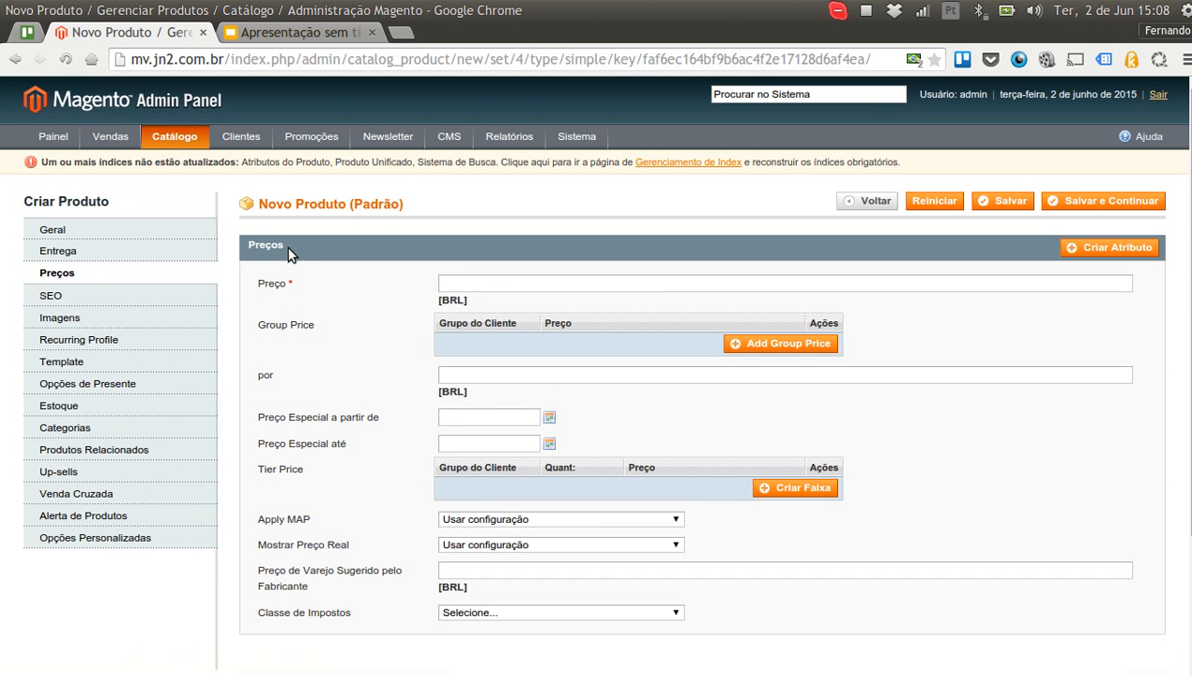
Start product creation again from Gerenciar Produtos and examine the choices offered for Grupo de Atributos
{"action": "mouse_move", "coordinate": [184, 139]}
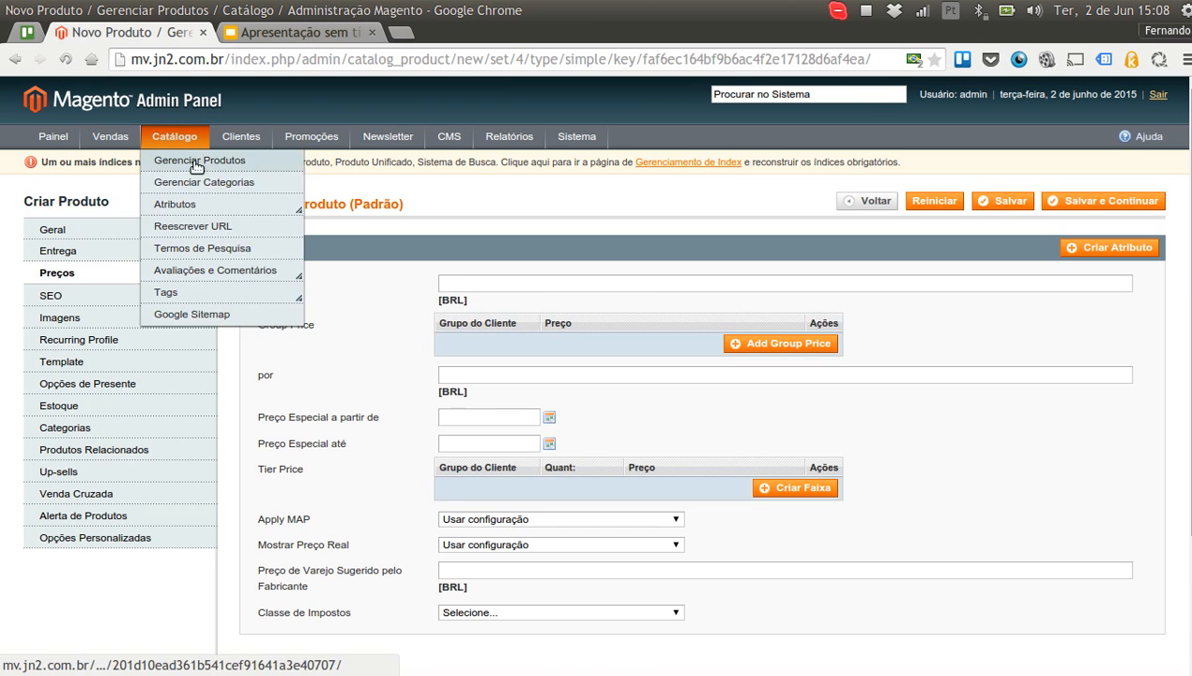
{"action": "left_click", "coordinate": [192, 161]}
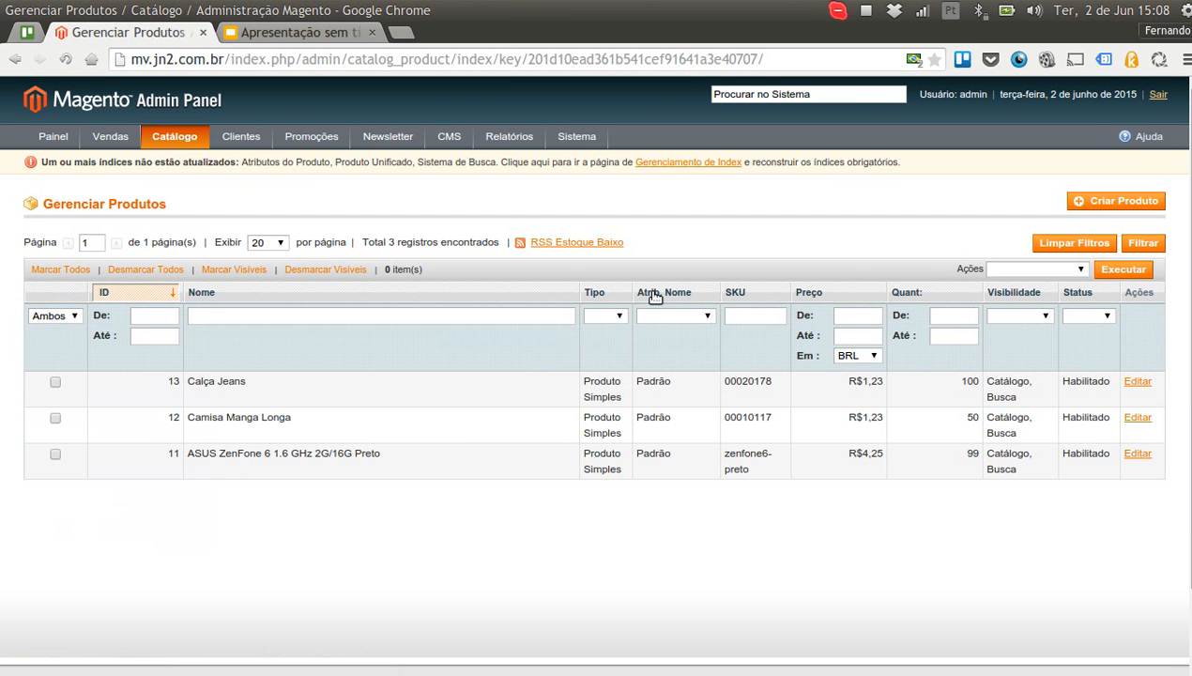
{"action": "left_click", "coordinate": [1071, 206]}
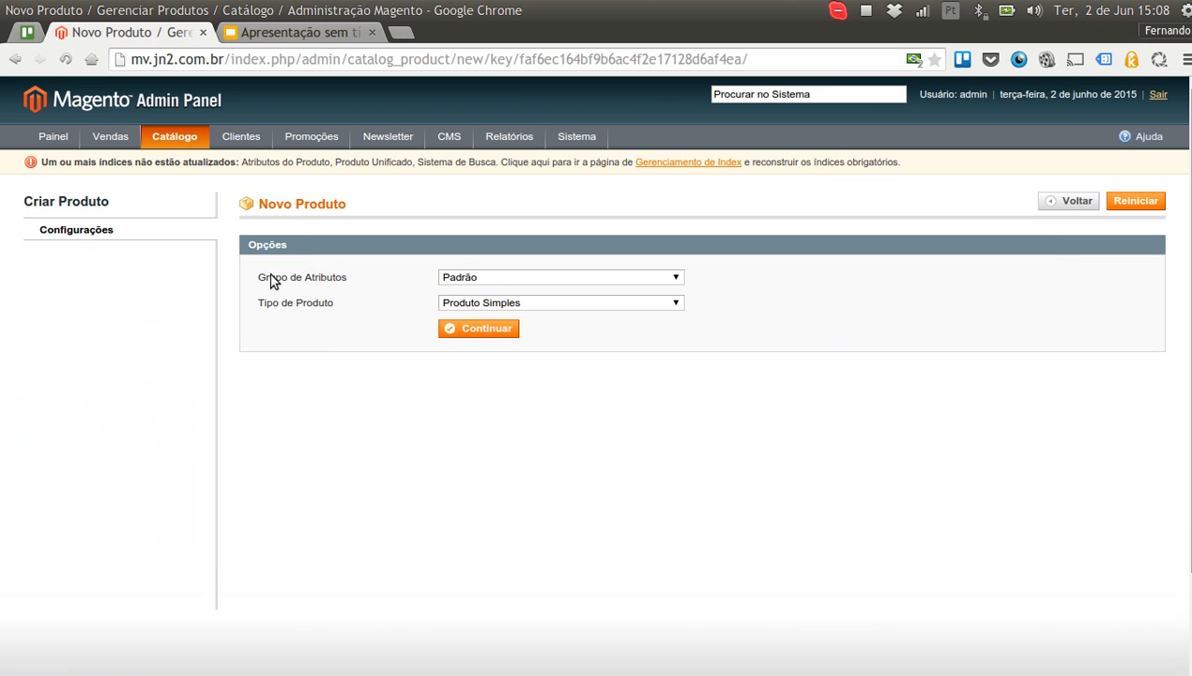
{"action": "mouse_move", "coordinate": [275, 279]}
{"action": "left_mouse_down"}
{"action": "mouse_move", "coordinate": [347, 280]}
{"action": "mouse_move", "coordinate": [255, 275]}
{"action": "left_mouse_up"}
{"action": "left_click", "coordinate": [333, 277]}
{"action": "left_click", "coordinate": [357, 279]}
{"action": "left_click", "coordinate": [454, 278]}
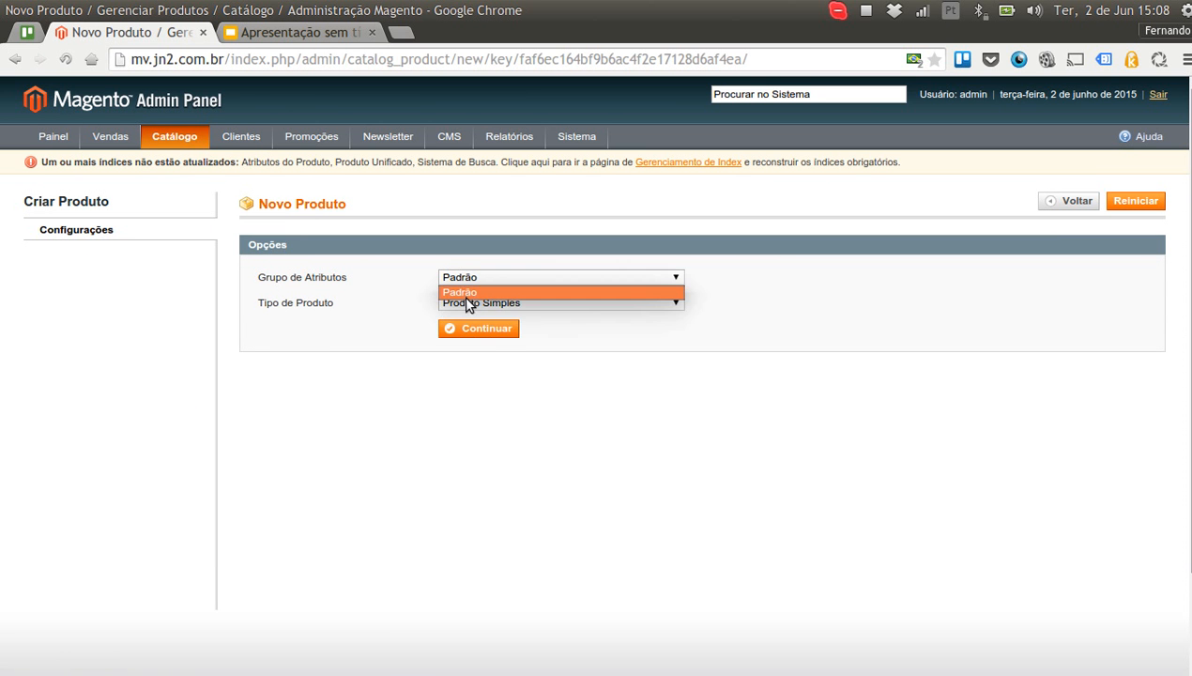
{"action": "left_click", "coordinate": [467, 291]}
{"action": "left_click", "coordinate": [485, 277]}
{"action": "left_click", "coordinate": [405, 277]}
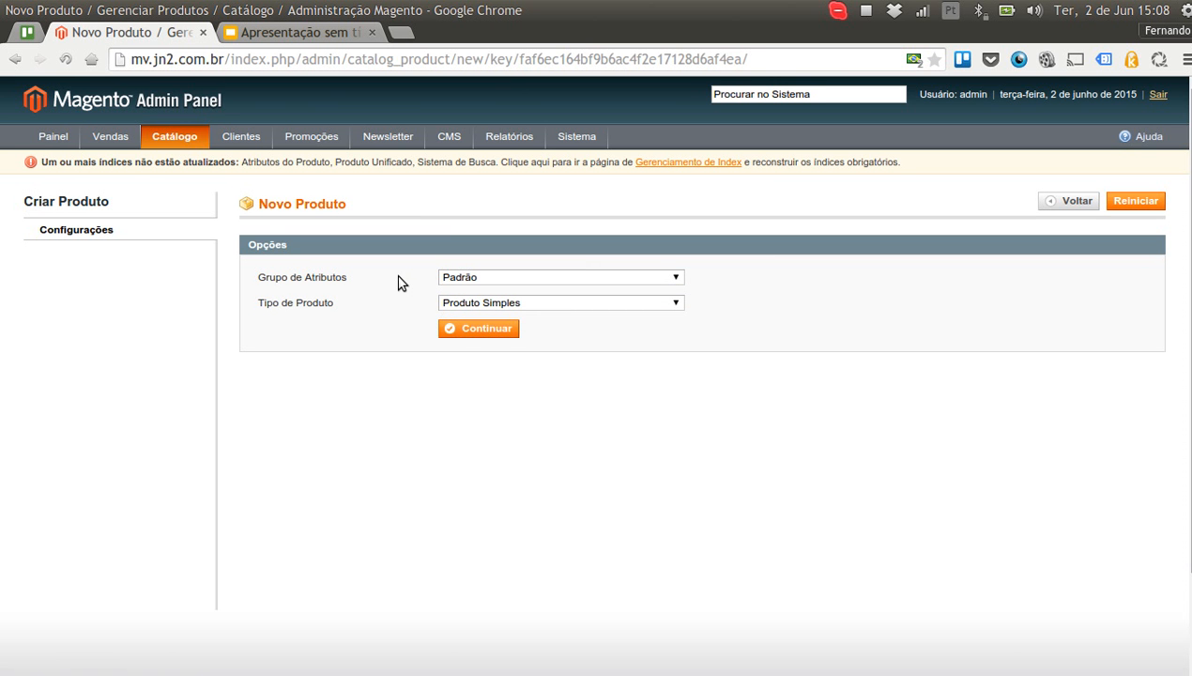
In the Padrão attribute set, move voltagem from Unassigned Attributes into the Geral group after country_of_manufacture, and save the set
{"action": "mouse_move", "coordinate": [182, 137]}
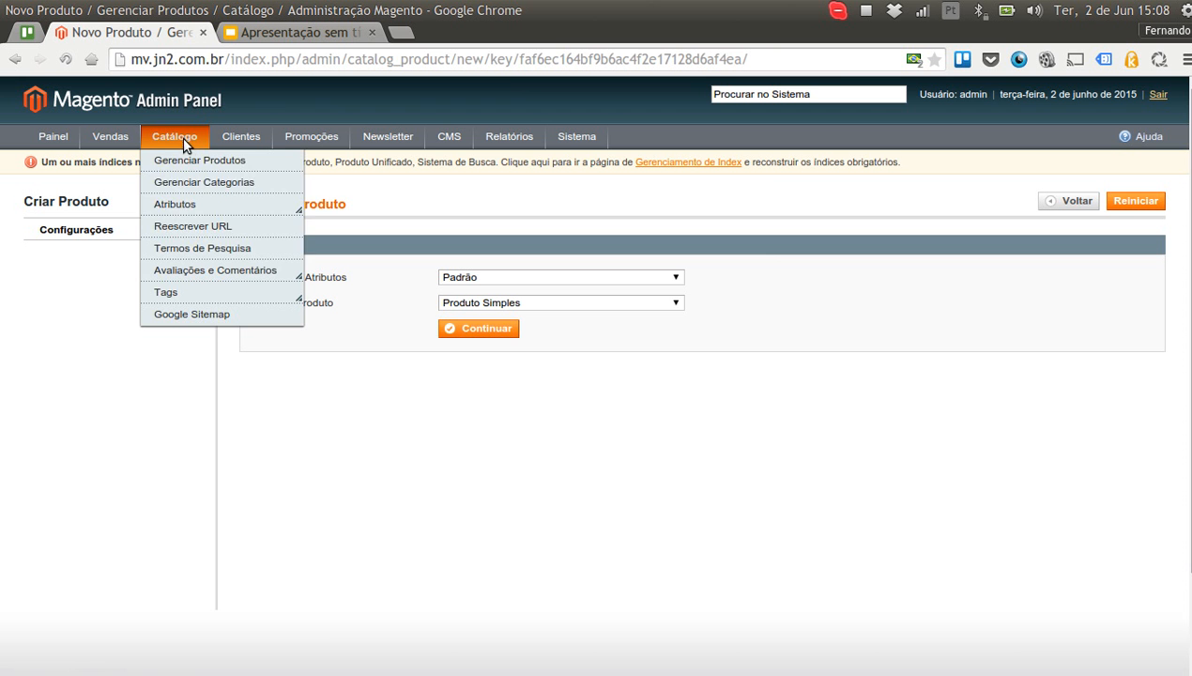
{"action": "mouse_move", "coordinate": [187, 208]}
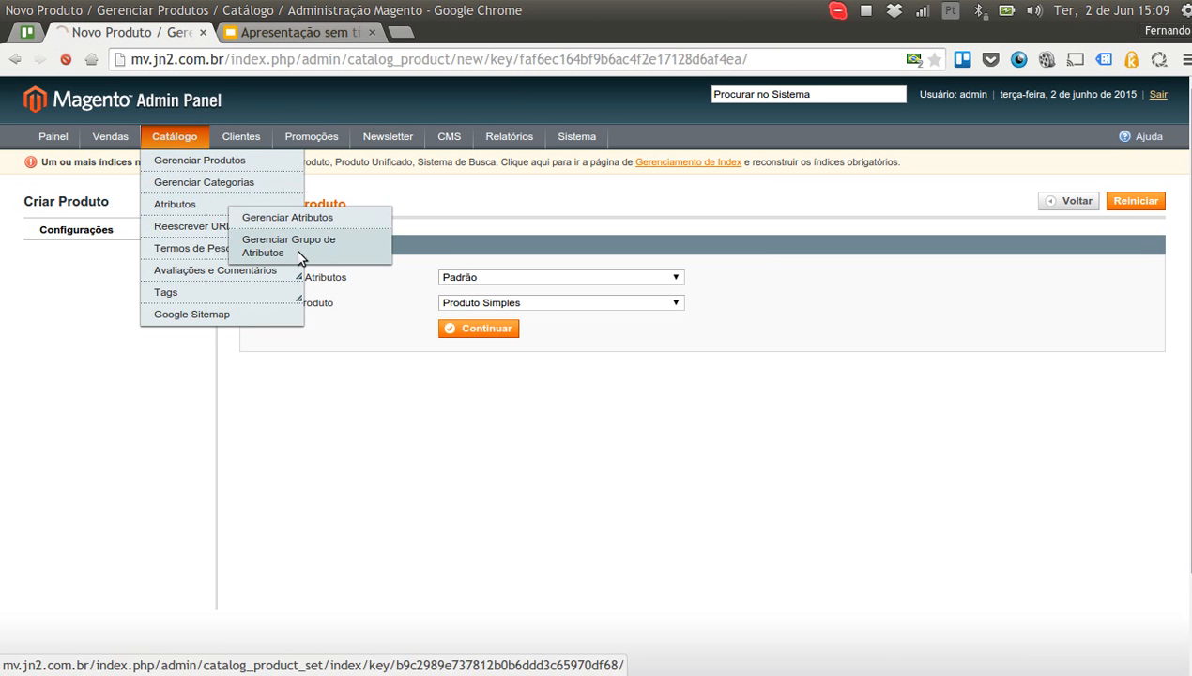
{"action": "left_click", "coordinate": [298, 251]}
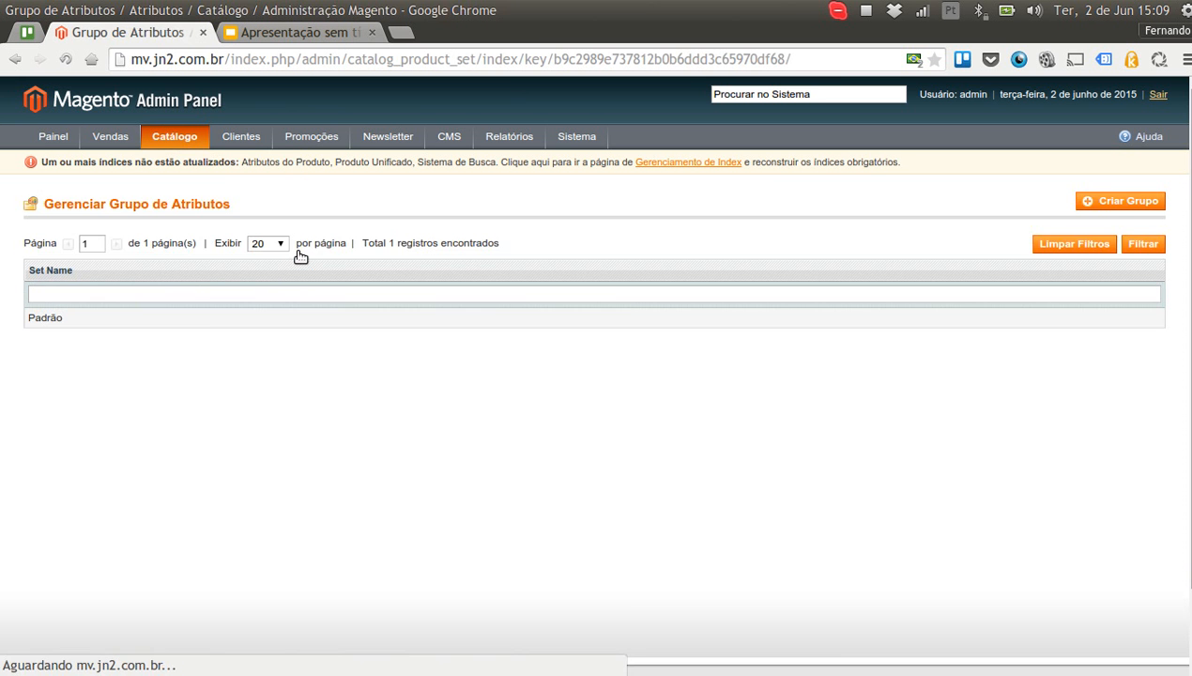
{"action": "left_click", "coordinate": [256, 321]}
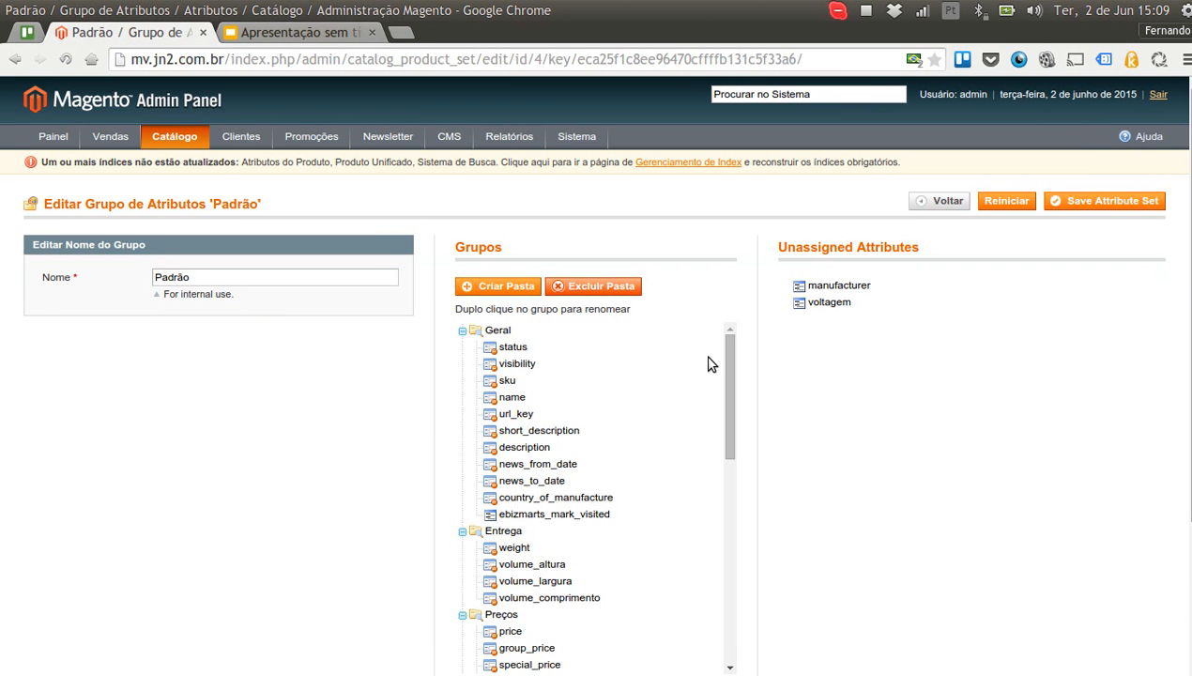
{"action": "left_click_drag", "start_coordinate": [765, 246], "coordinate": [916, 245]}
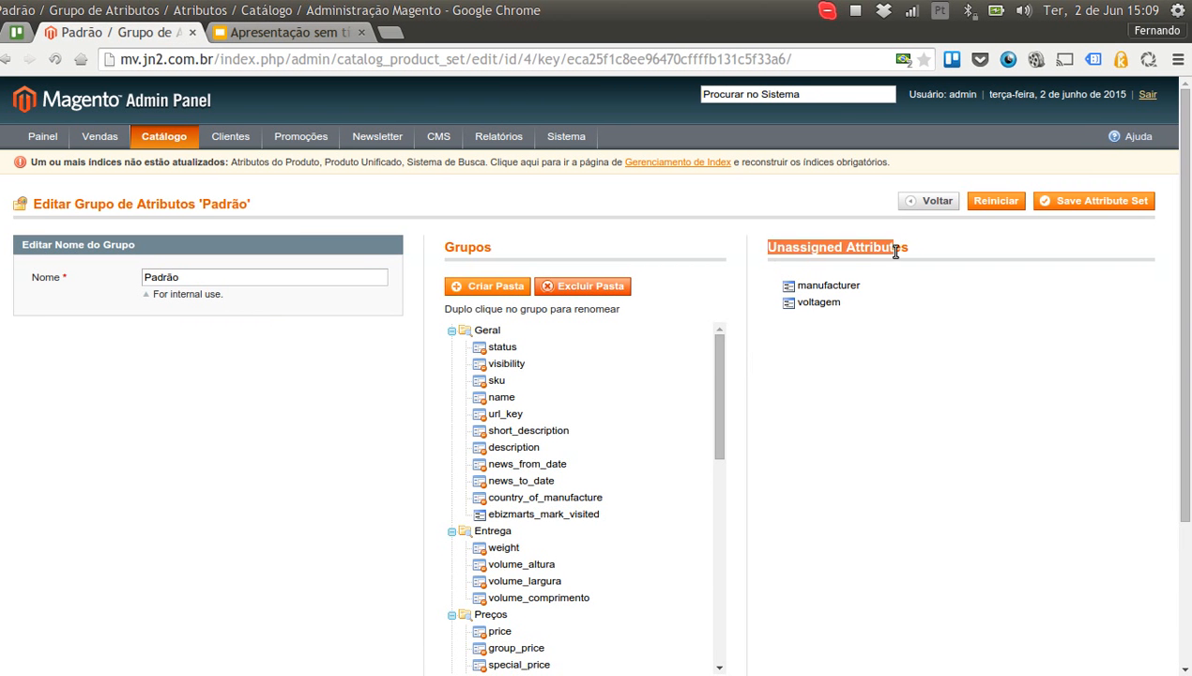
{"action": "left_click", "coordinate": [916, 246]}
{"action": "scroll", "coordinate": [750, 268], "scroll_direction": "down", "scroll_amount": 2}
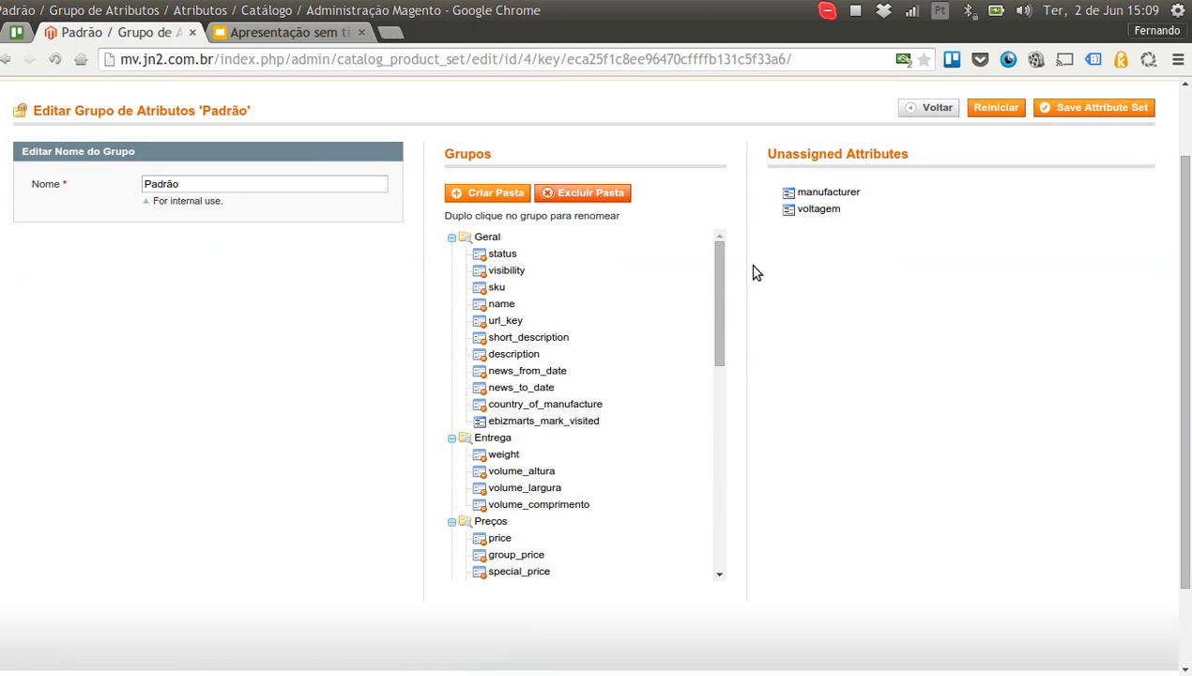
{"action": "left_click_drag", "start_coordinate": [788, 208], "coordinate": [598, 421]}
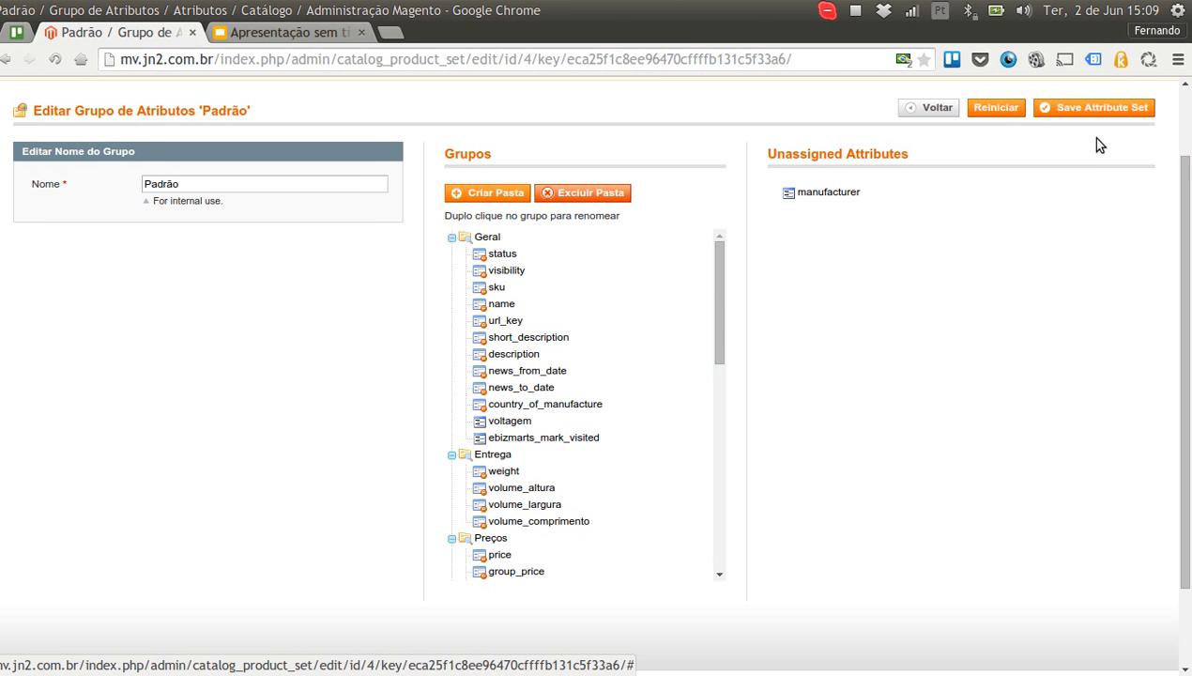
{"action": "left_click", "coordinate": [1100, 108]}
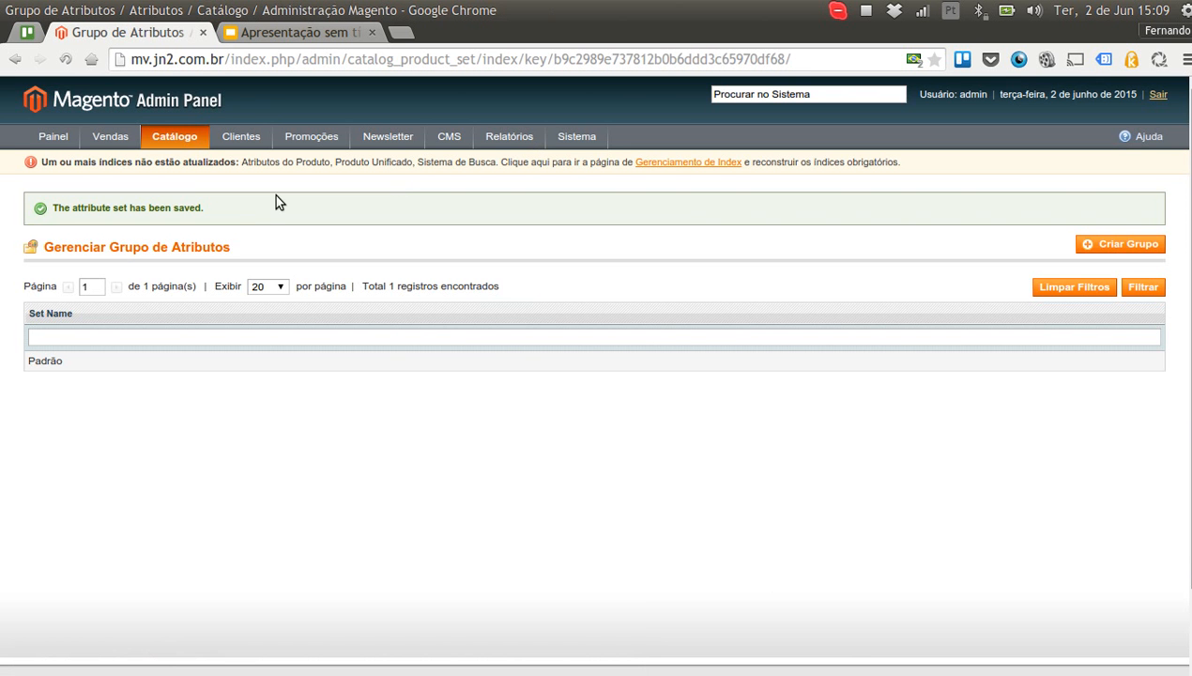
{"action": "left_click_drag", "start_coordinate": [187, 215], "coordinate": [11, 197]}
Start a new simple product with the Padrão attribute group and examine the options of its Voltagem field
{"action": "mouse_move", "coordinate": [175, 139]}
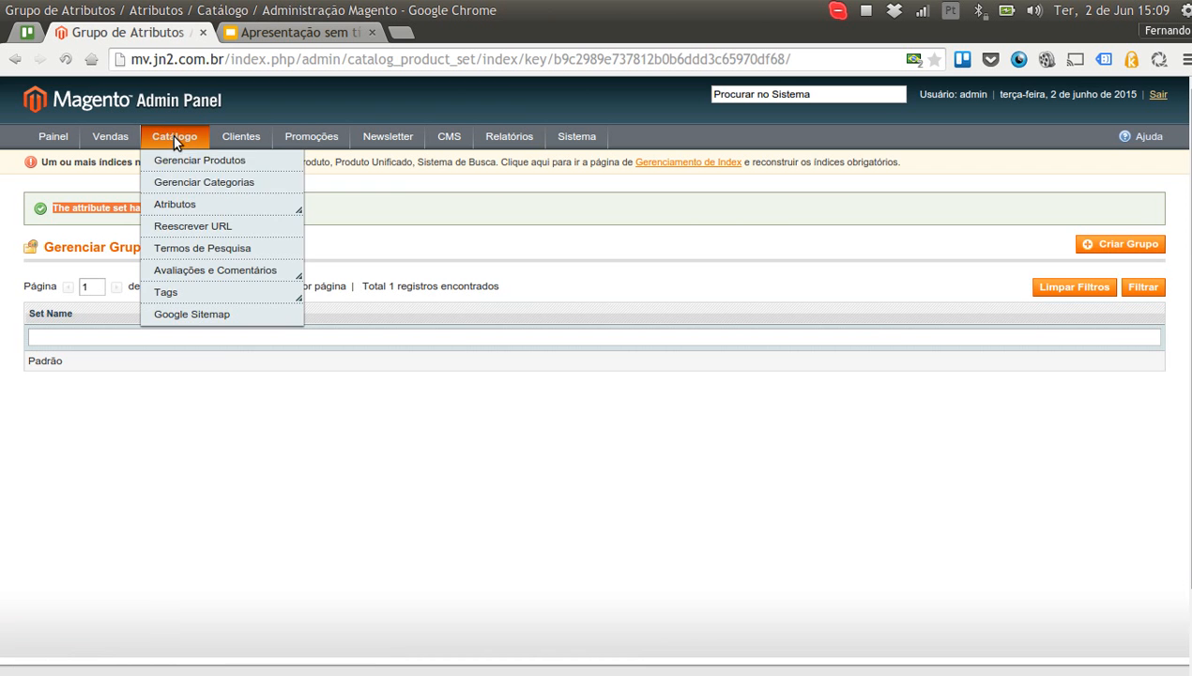
{"action": "left_click", "coordinate": [210, 162]}
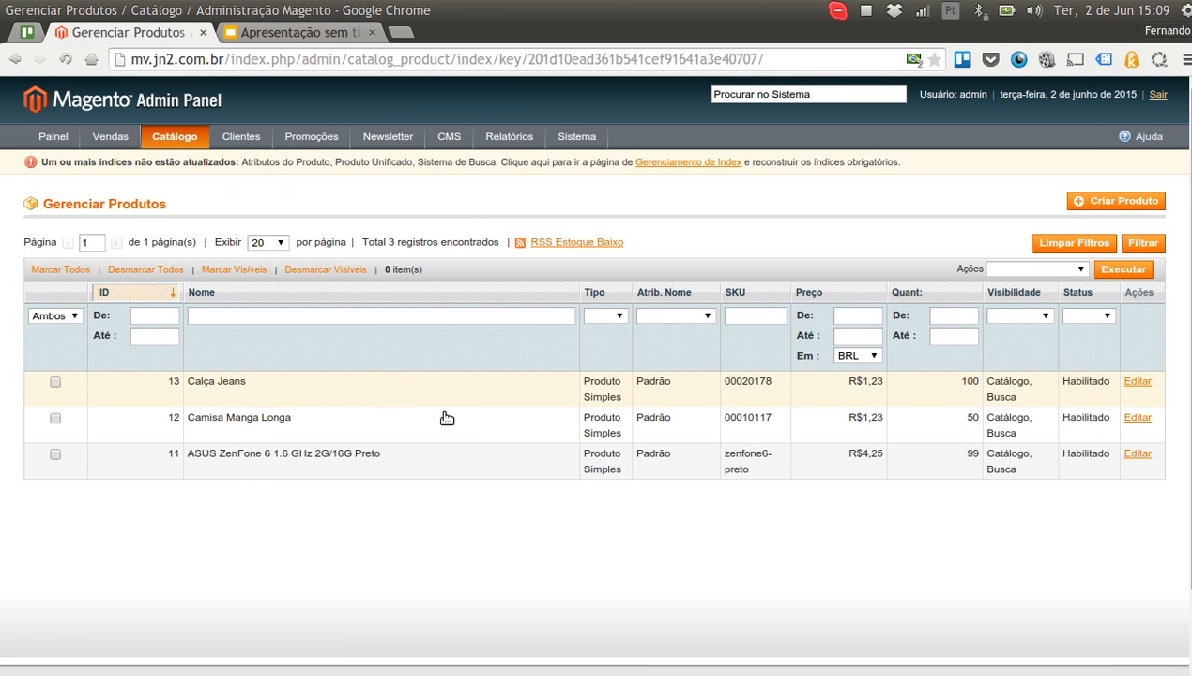
{"action": "left_click", "coordinate": [1126, 205]}
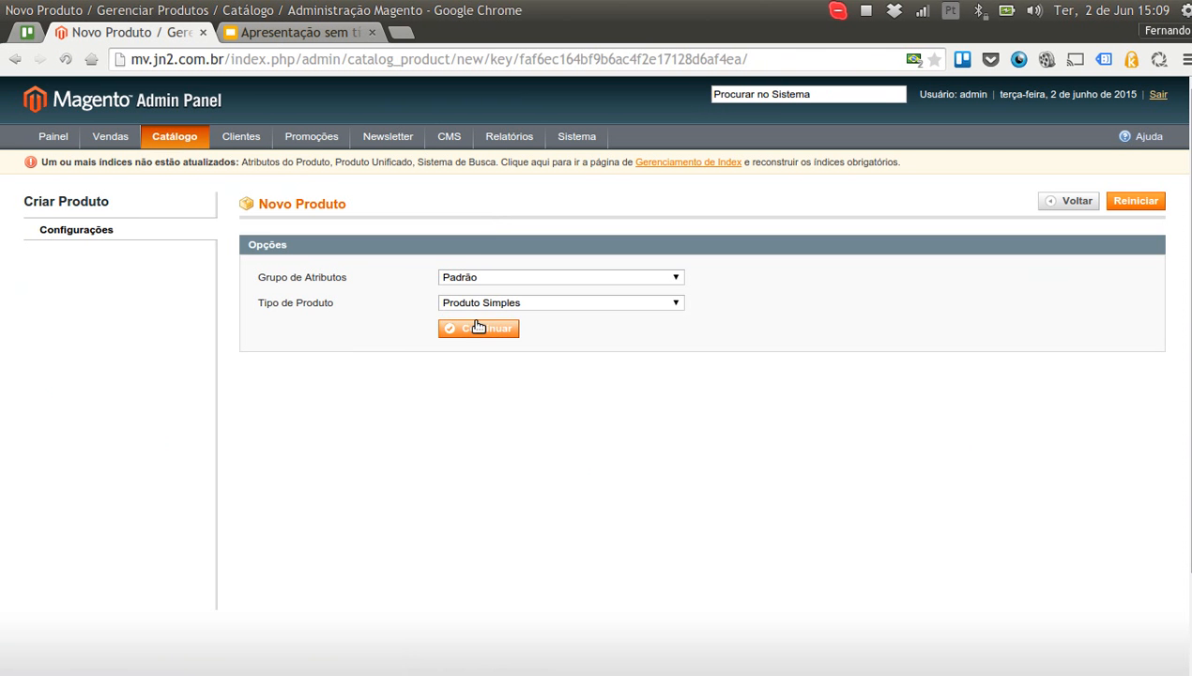
{"action": "left_click", "coordinate": [476, 328]}
{"action": "scroll", "coordinate": [354, 366], "scroll_direction": "down", "scroll_amount": 5}
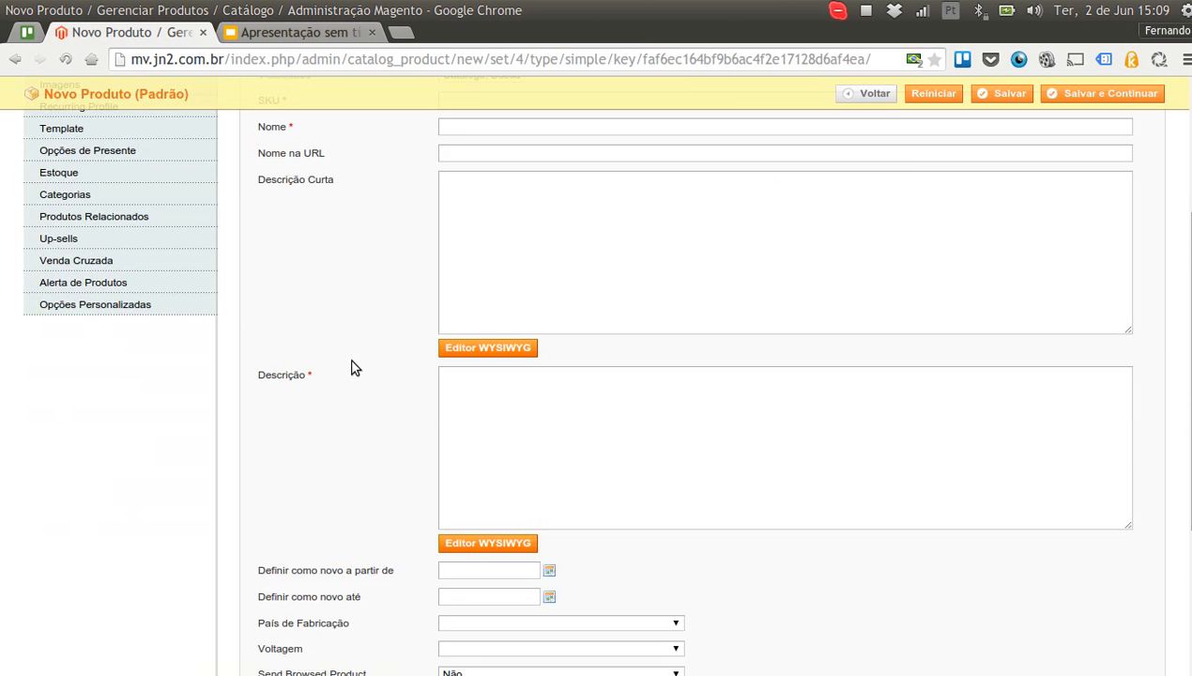
{"action": "left_click_drag", "start_coordinate": [259, 401], "coordinate": [340, 404]}
{"action": "left_click", "coordinate": [359, 393]}
{"action": "left_click", "coordinate": [457, 398]}
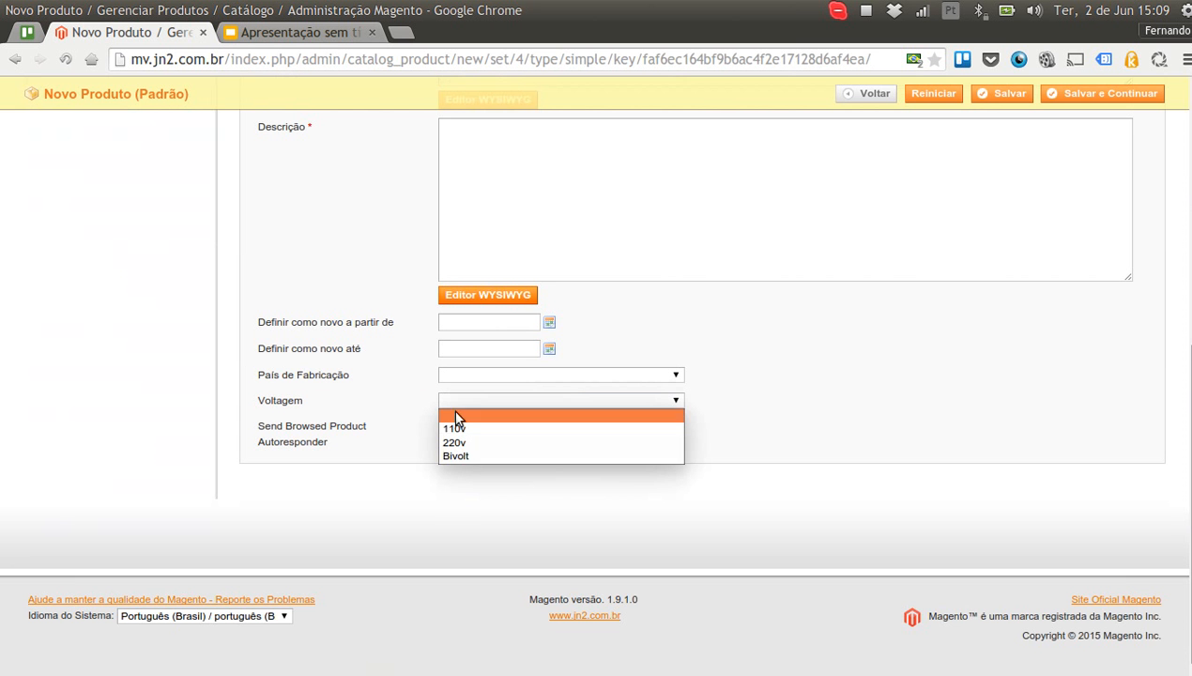
{"action": "left_click", "coordinate": [446, 399]}
{"action": "scroll", "coordinate": [385, 386], "scroll_direction": "up", "scroll_amount": 5}
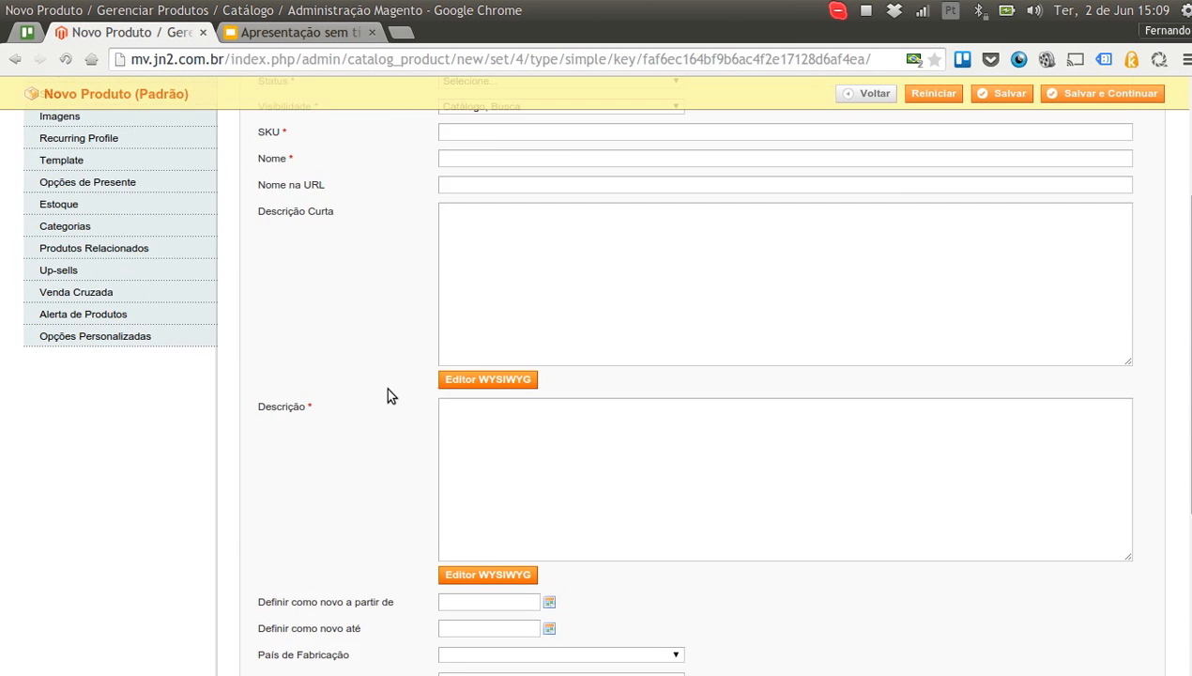
Set Voltagem to Bivolt on the product ASUS ZenFone 6 1.6 GHz 2G/16G Preto and save the product
{"action": "mouse_move", "coordinate": [169, 145]}
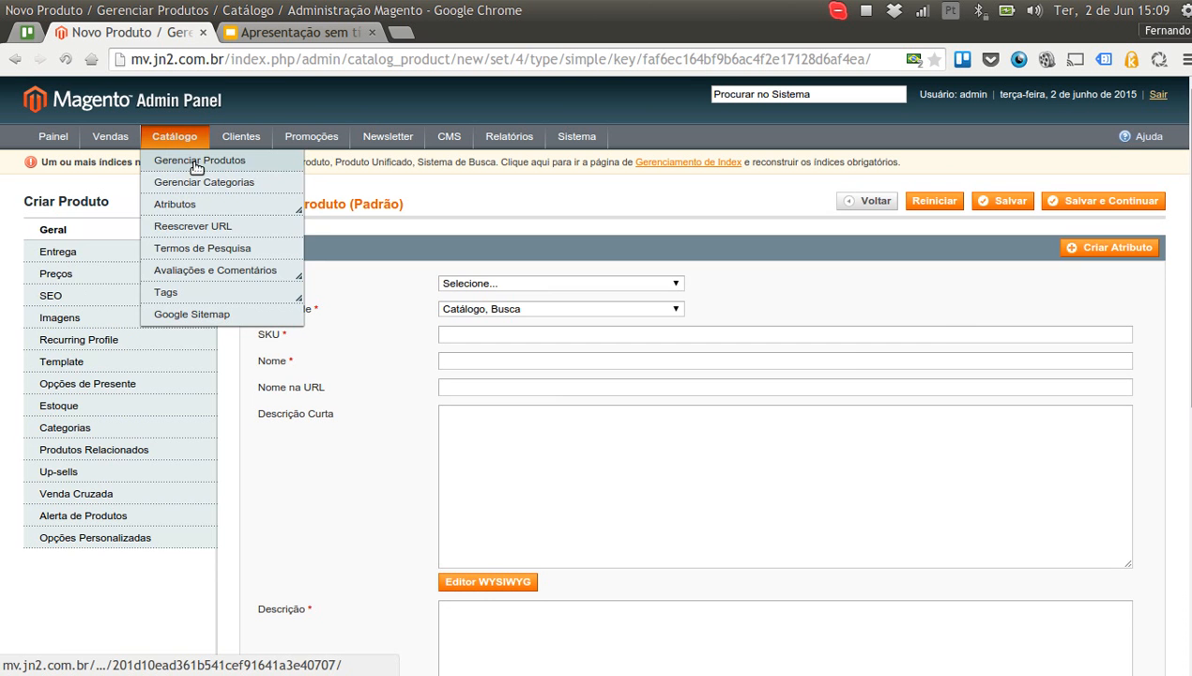
{"action": "left_click", "coordinate": [197, 162]}
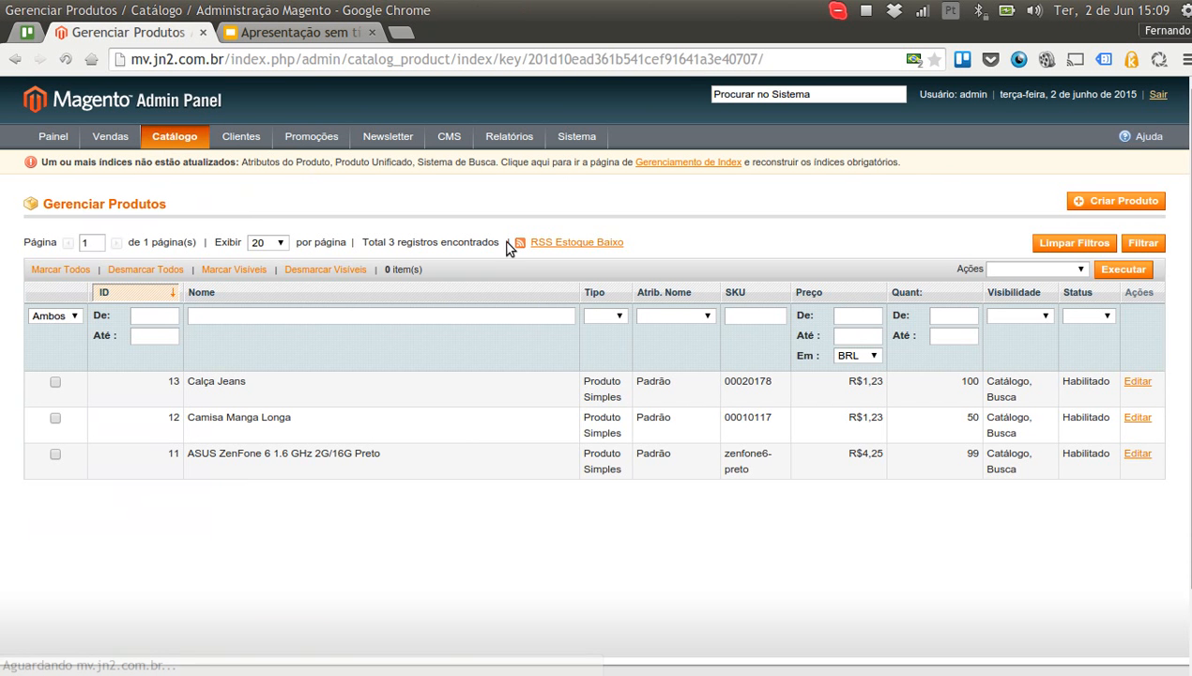
{"action": "left_click", "coordinate": [284, 463]}
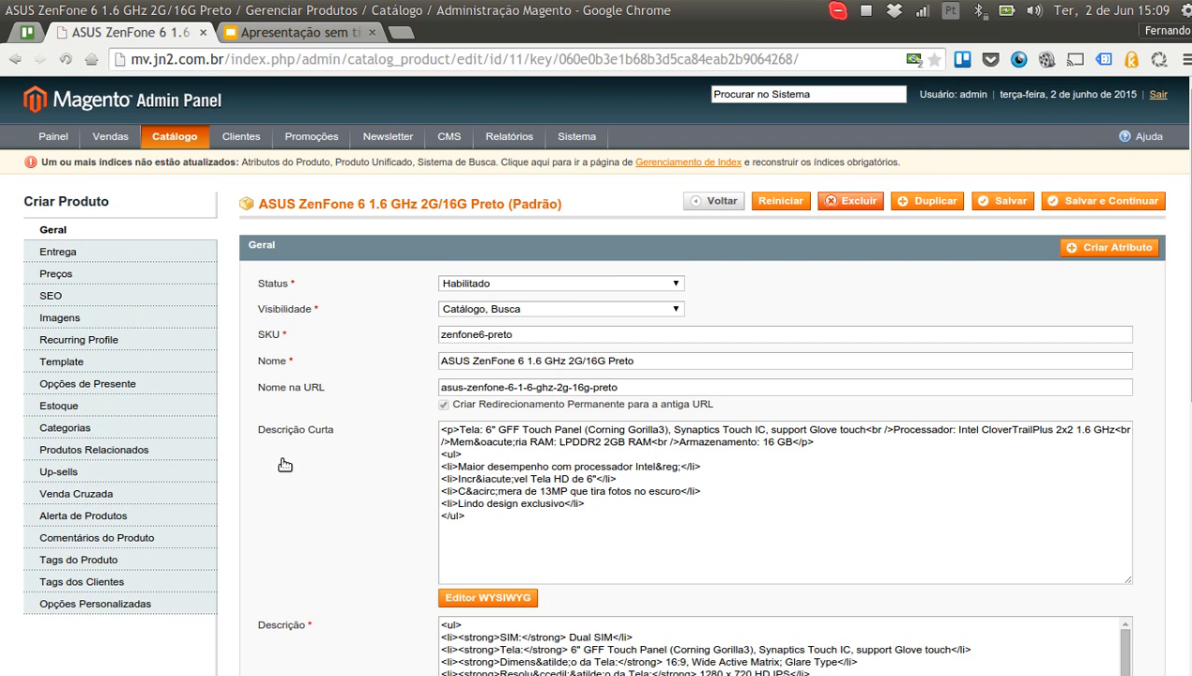
{"action": "scroll", "coordinate": [301, 403], "scroll_direction": "down", "scroll_amount": 5}
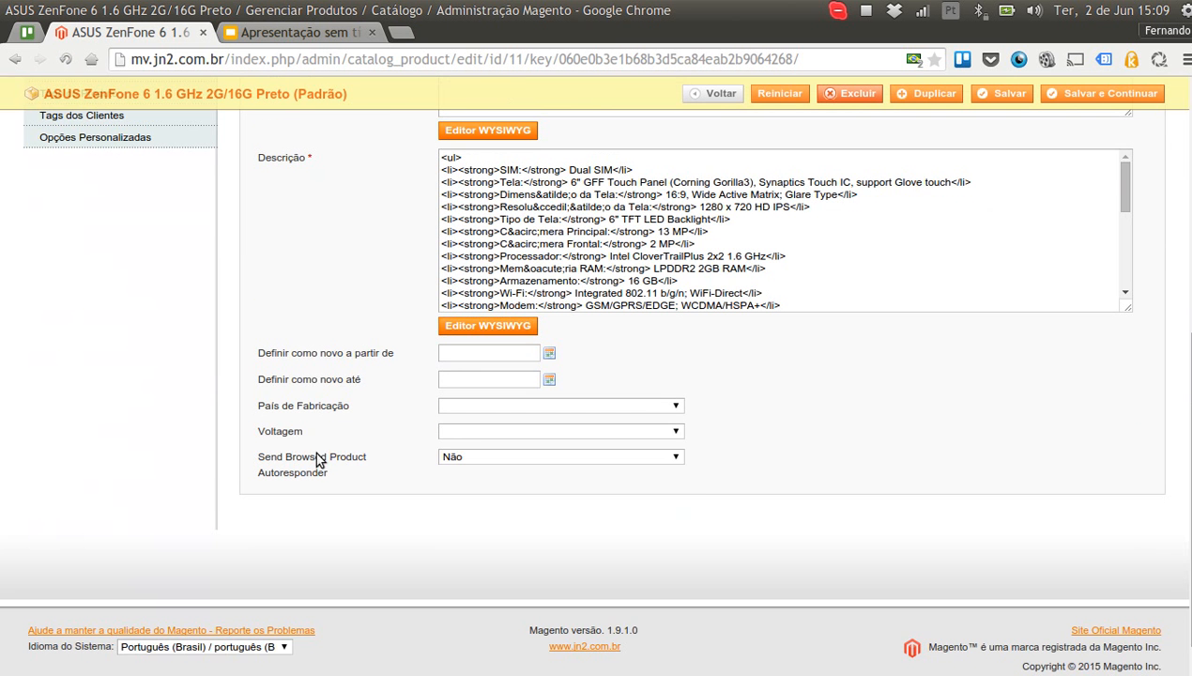
{"action": "left_click", "coordinate": [453, 433]}
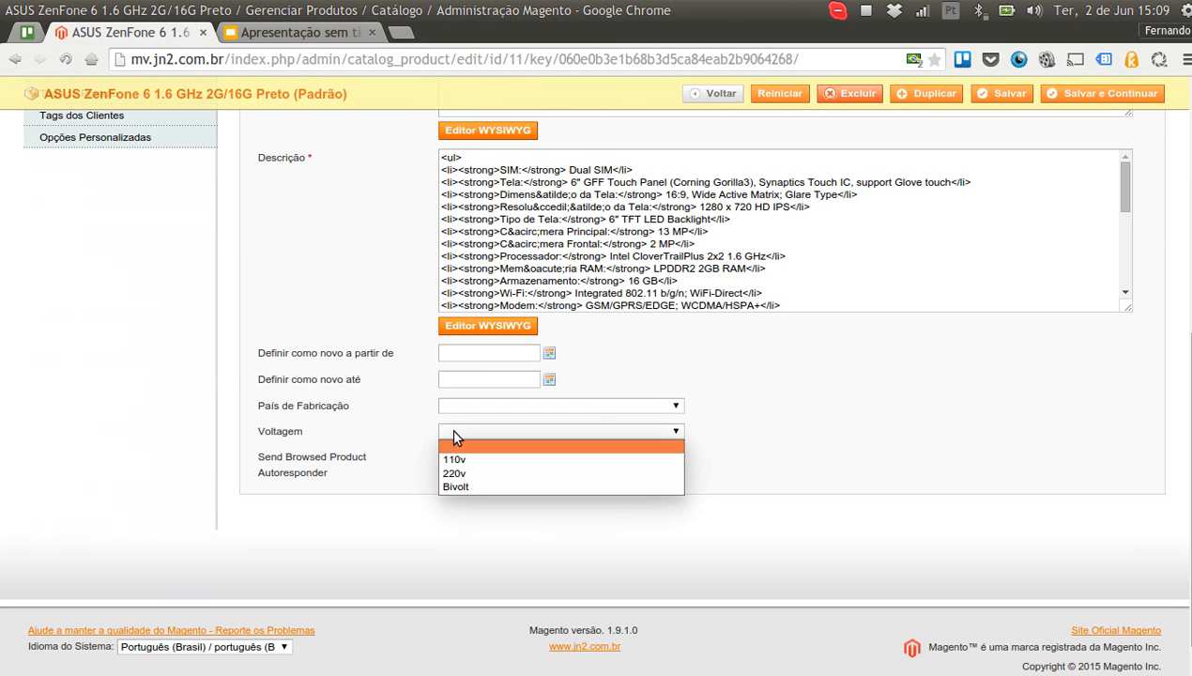
{"action": "left_click", "coordinate": [458, 485]}
{"action": "left_click", "coordinate": [993, 93]}
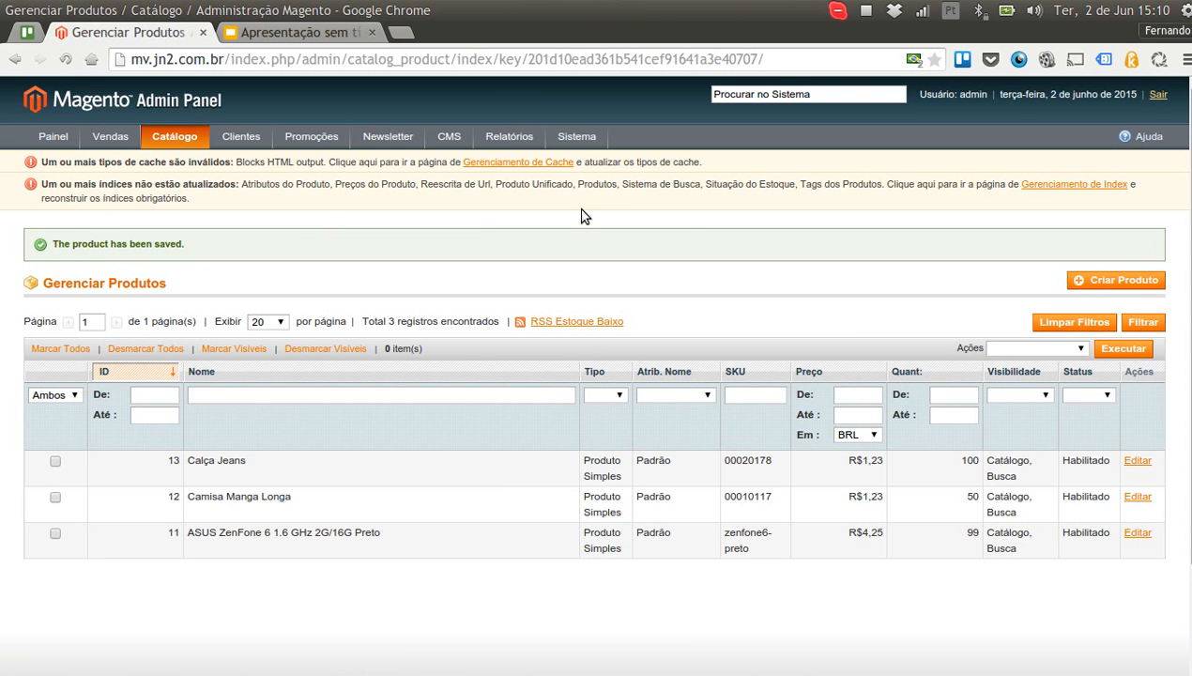
Flush the stored cache in Gerenciamento de Cache and reindex the data of all indexes in Gerenciar Índices
{"action": "left_click", "coordinate": [549, 164]}
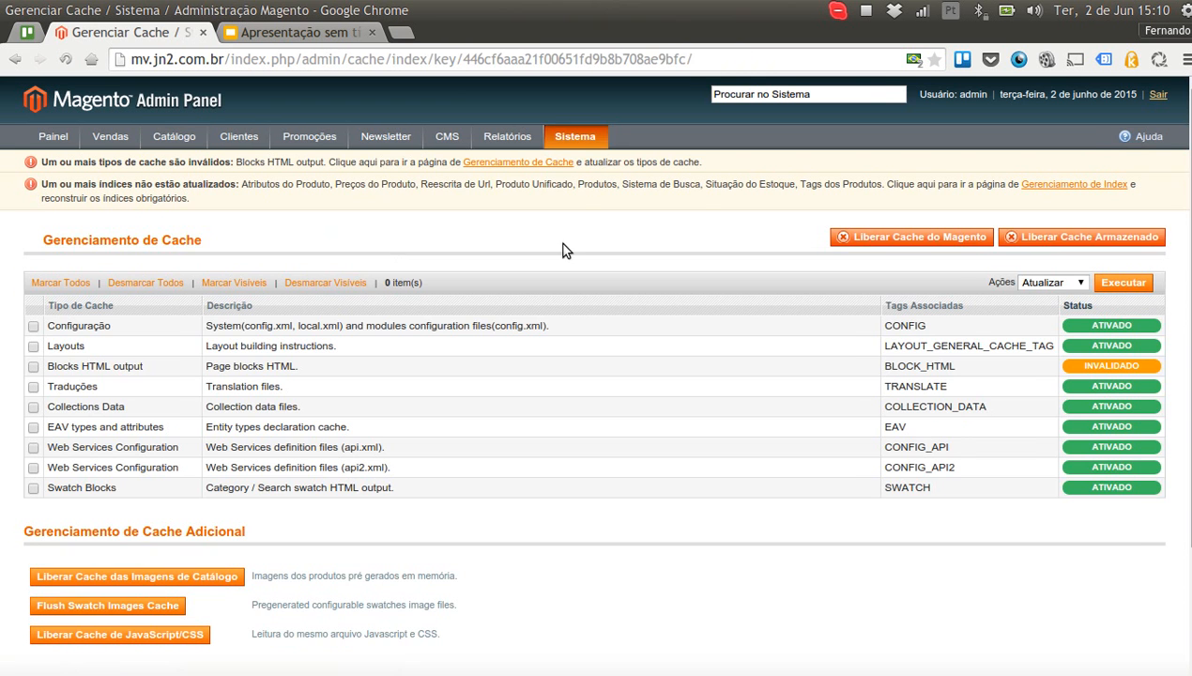
{"action": "left_click", "coordinate": [1027, 237]}
{"action": "left_click", "coordinate": [685, 212]}
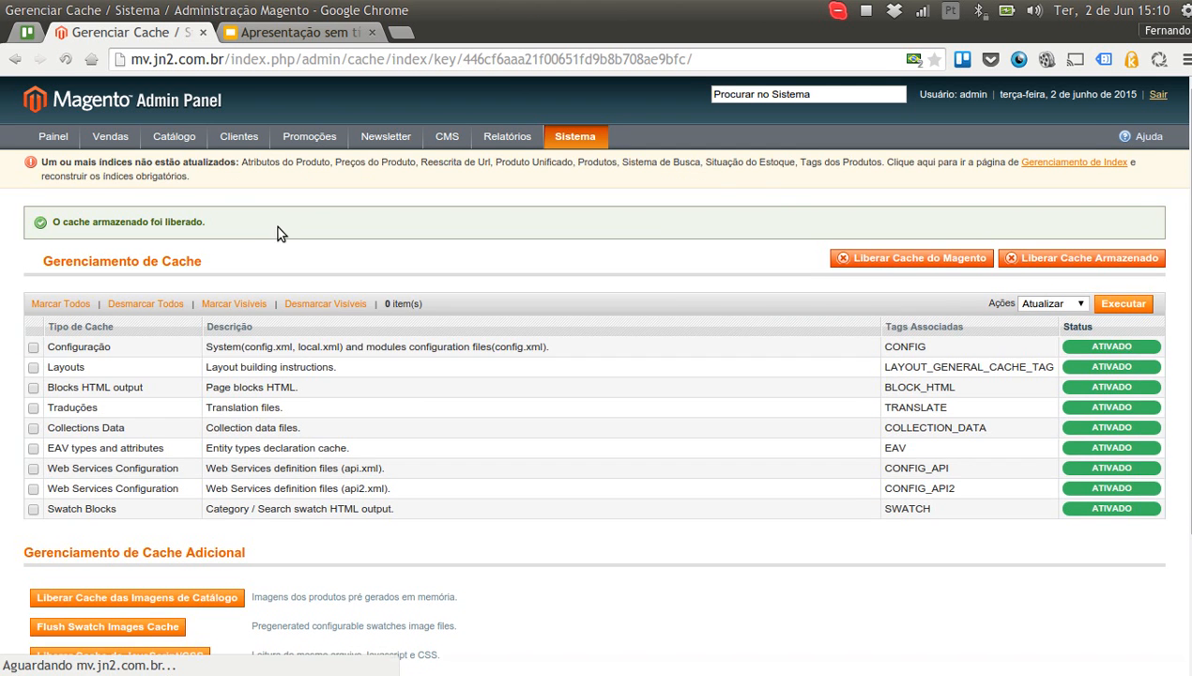
{"action": "left_click", "coordinate": [1044, 165]}
{"action": "left_click", "coordinate": [73, 265]}
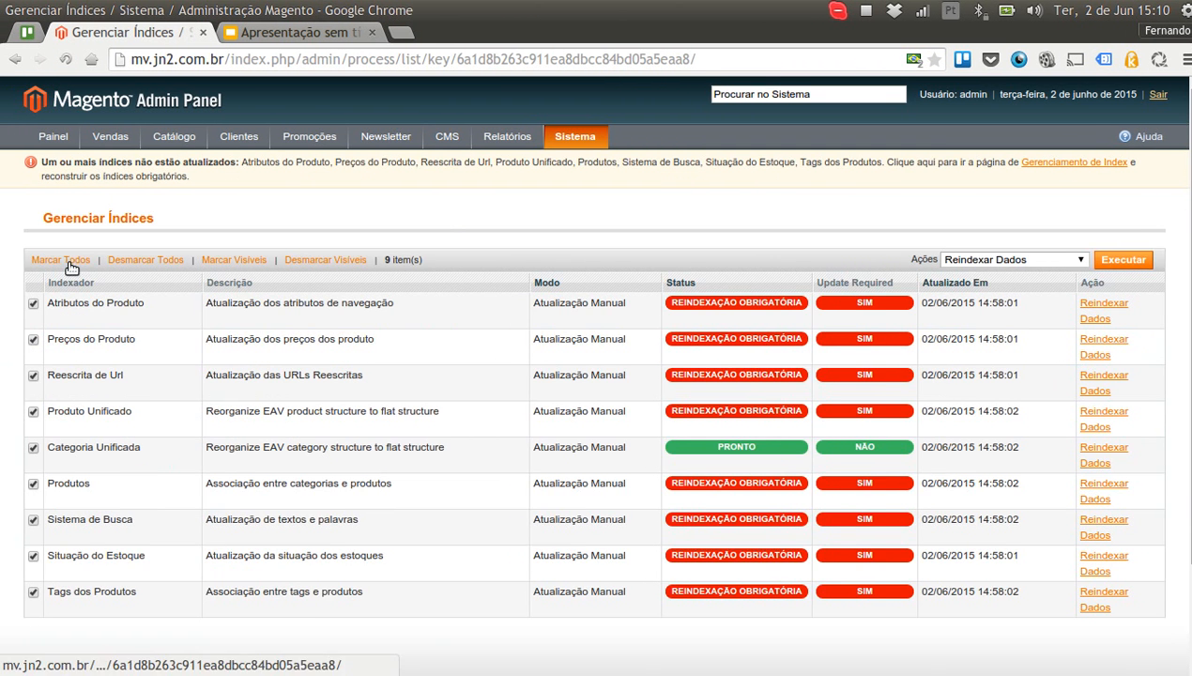
{"action": "left_click", "coordinate": [1122, 260]}
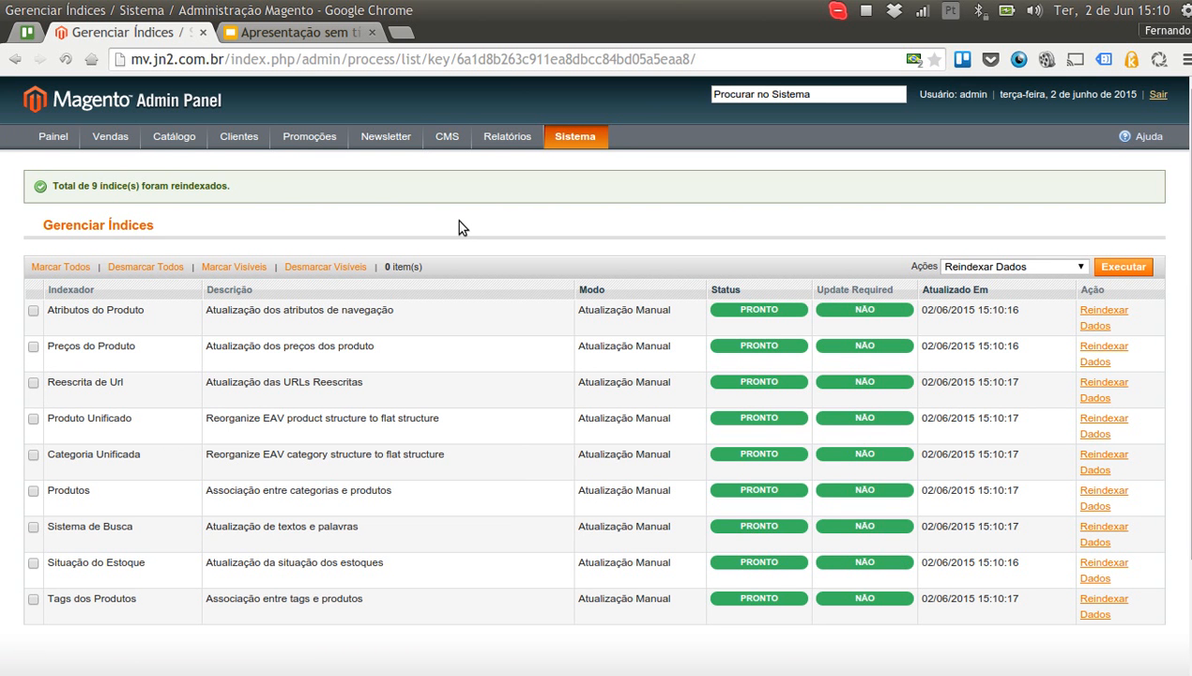
Open the storefront mv.jn2.com.br in a new browser tab and go to the featured ASUS ZenFone 6 product page
{"action": "left_click", "coordinate": [401, 32]}
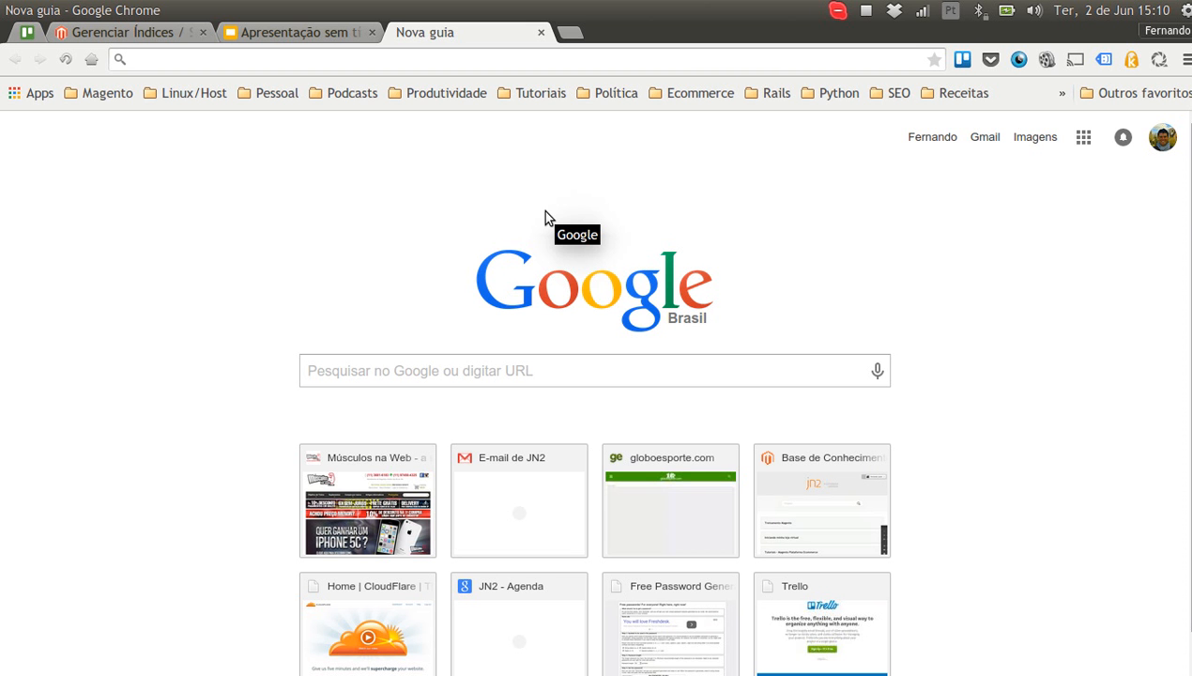
{"action": "type", "text": "mv.jn2.com.br"}
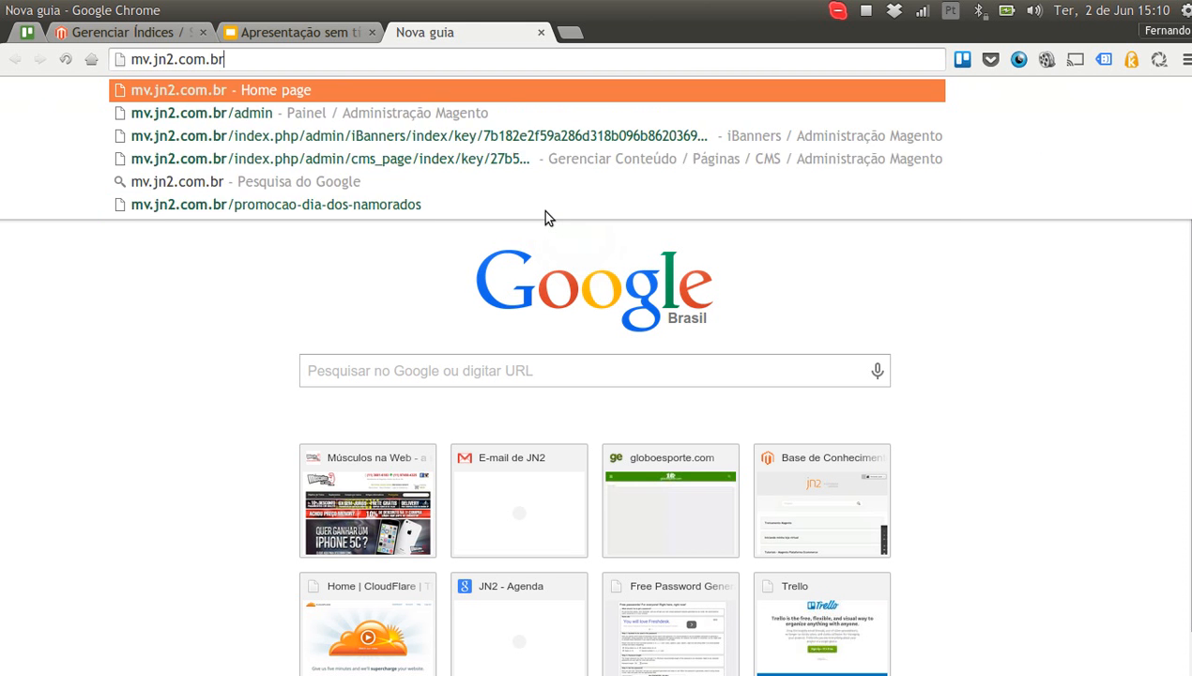
{"action": "key", "text": "Return"}
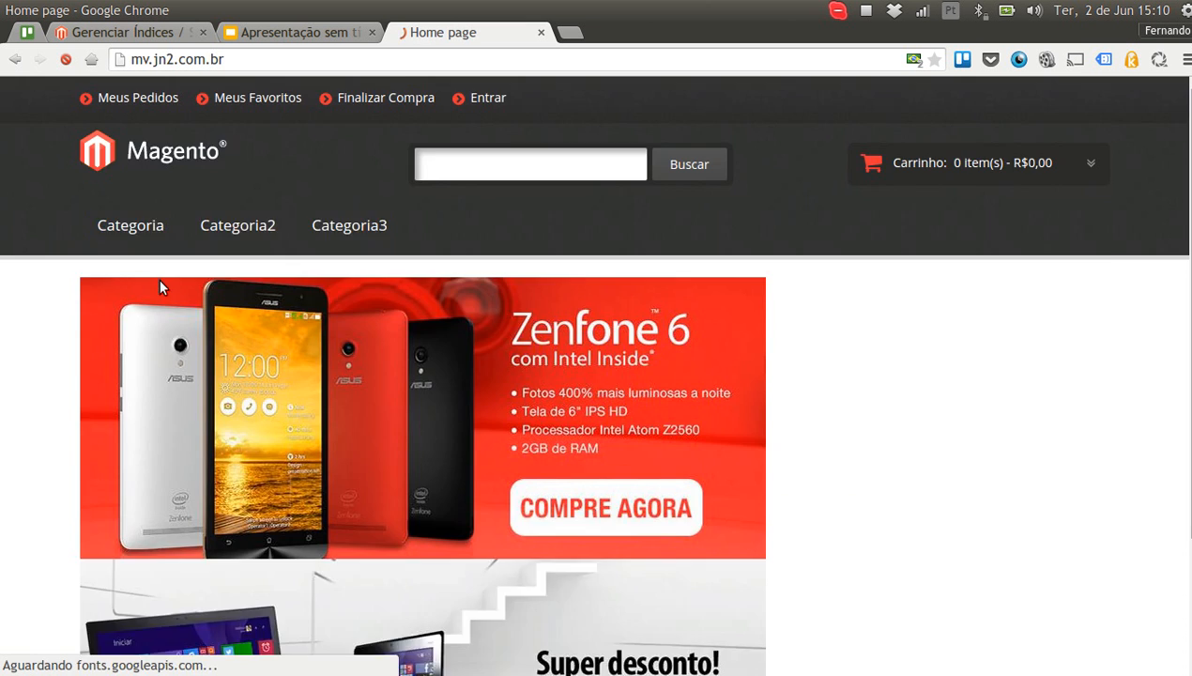
{"action": "scroll", "coordinate": [2, 357], "scroll_direction": "down", "scroll_amount": 5}
{"action": "scroll", "coordinate": [2, 358], "scroll_direction": "down", "scroll_amount": 7}
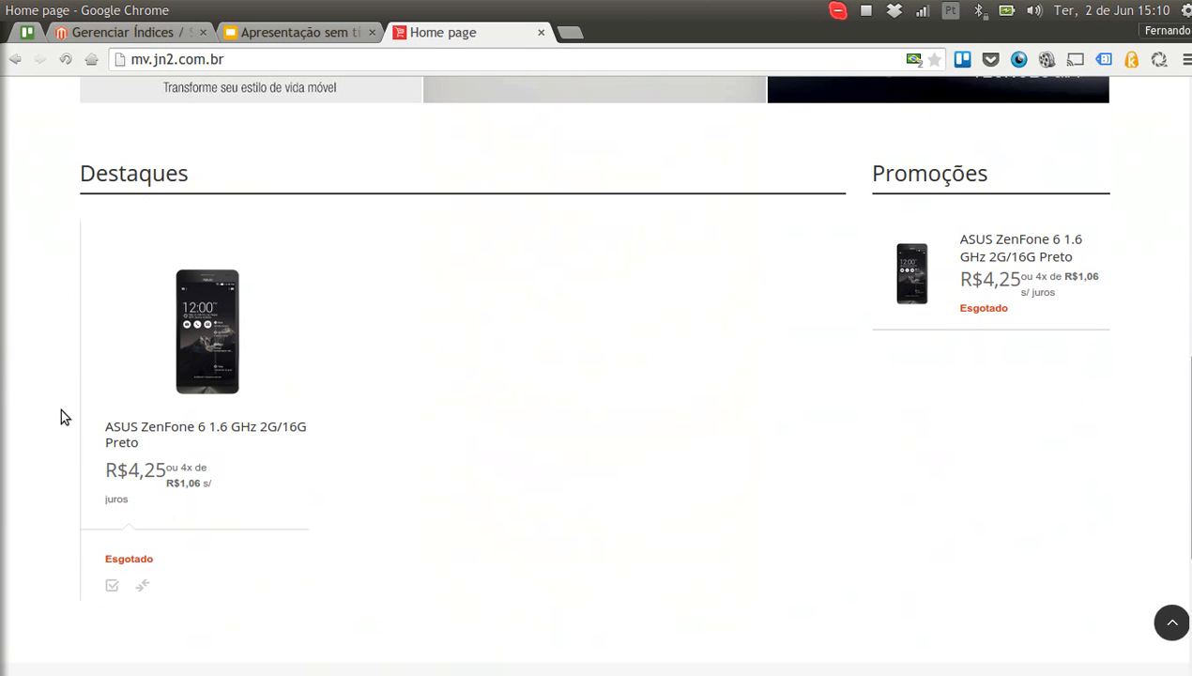
{"action": "left_click", "coordinate": [199, 378]}
Examine the storefront product page for the Voltagem entry under Informação Adicional and for the product's availability
{"action": "scroll", "coordinate": [47, 336], "scroll_direction": "down", "scroll_amount": 5}
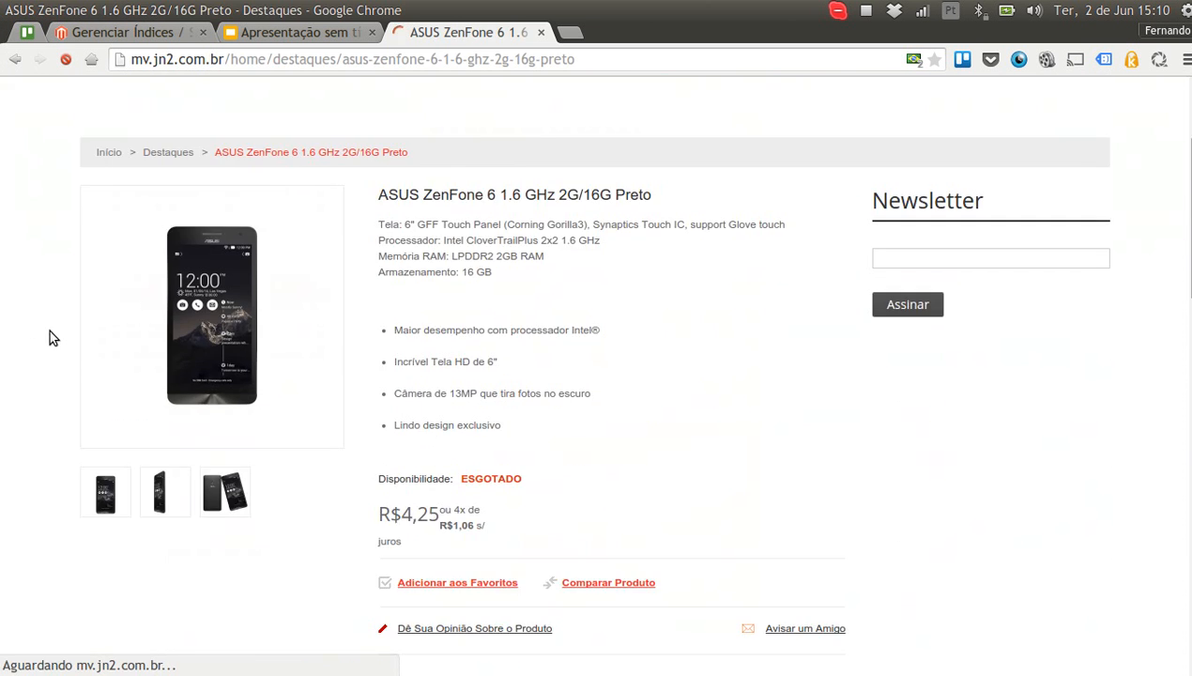
{"action": "scroll", "coordinate": [273, 413], "scroll_direction": "down", "scroll_amount": 6}
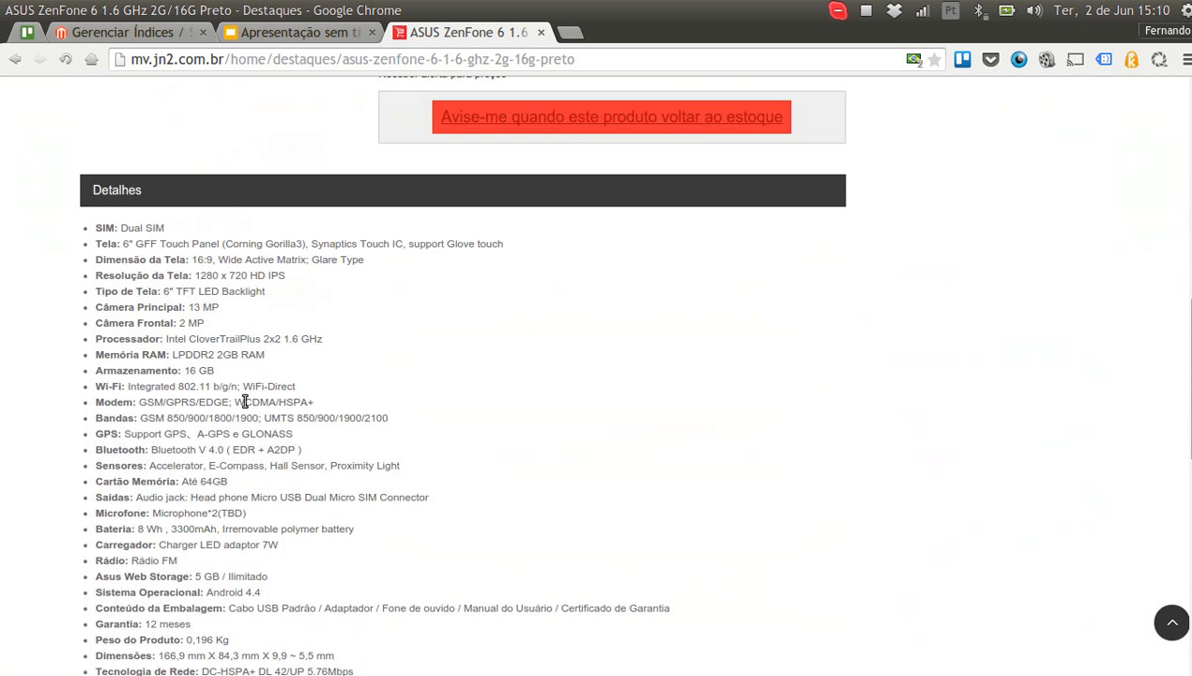
{"action": "scroll", "coordinate": [226, 443], "scroll_direction": "down", "scroll_amount": 3}
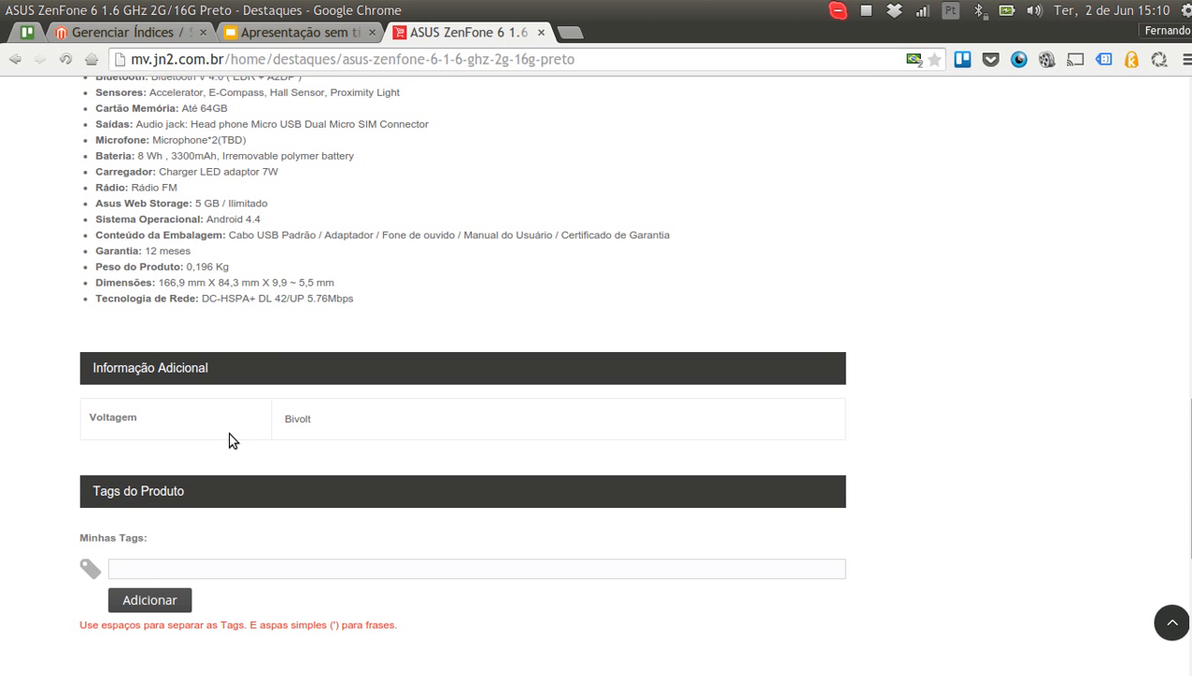
{"action": "left_click_drag", "start_coordinate": [311, 418], "coordinate": [75, 416]}
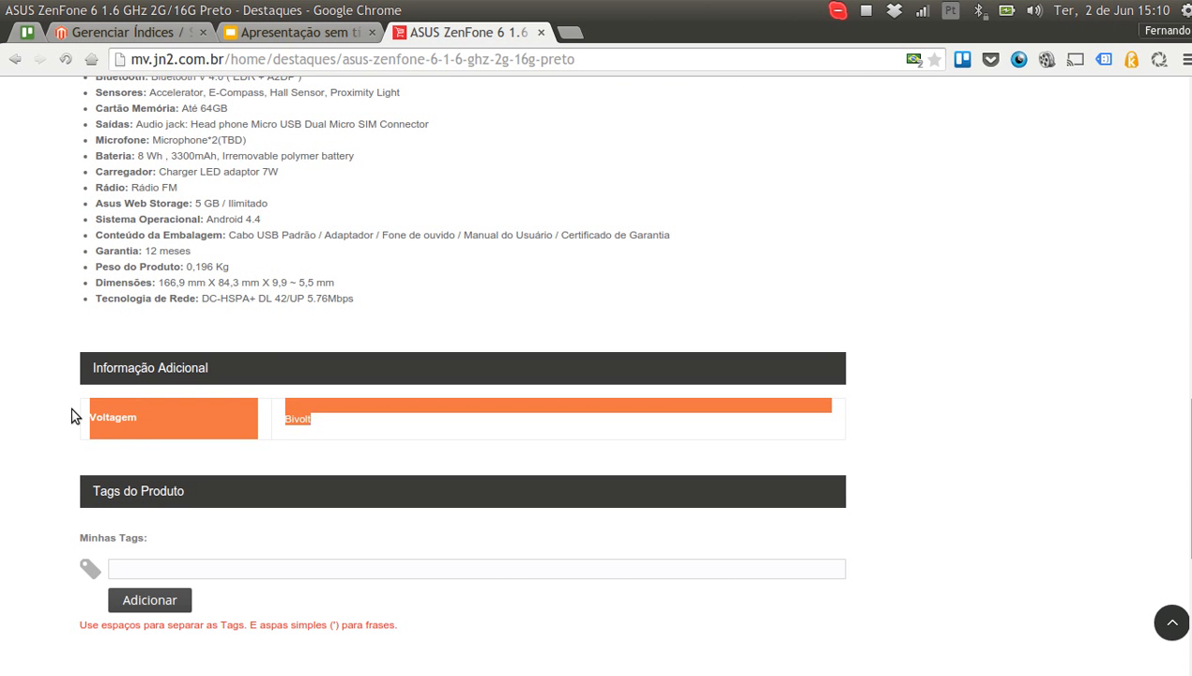
{"action": "left_click", "coordinate": [75, 415]}
{"action": "scroll", "coordinate": [64, 401], "scroll_direction": "up", "scroll_amount": 6}
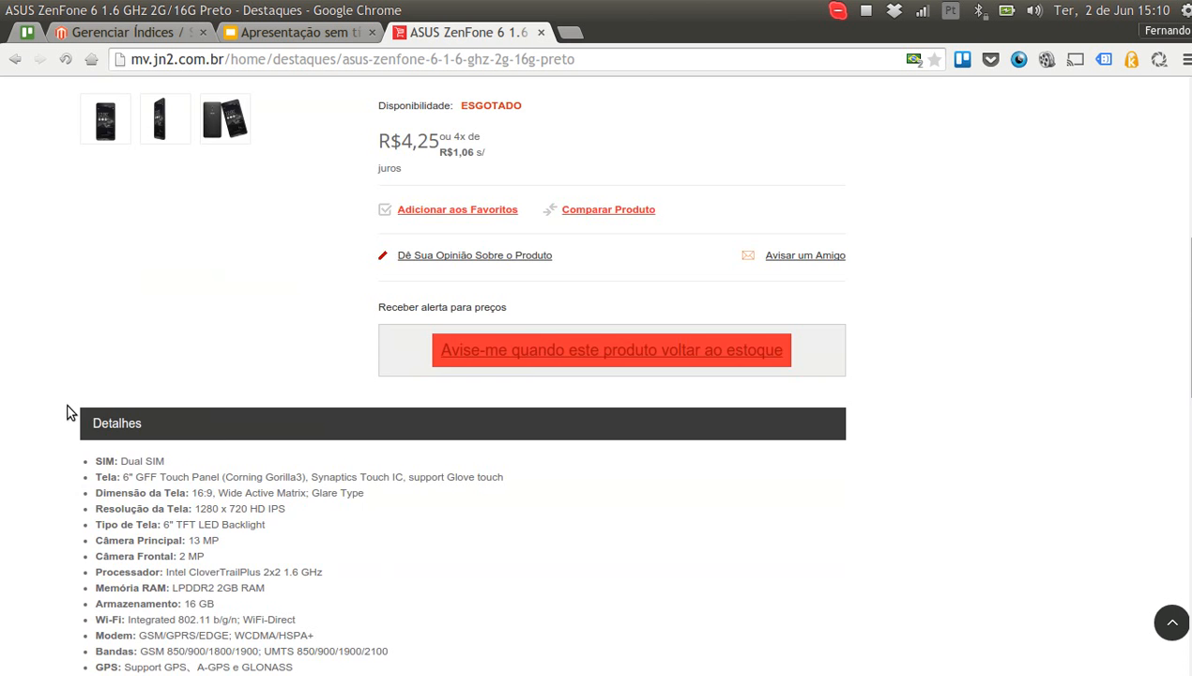
{"action": "scroll", "coordinate": [67, 413], "scroll_direction": "up", "scroll_amount": 3}
{"action": "scroll", "coordinate": [72, 413], "scroll_direction": "down", "scroll_amount": 1}
{"action": "scroll", "coordinate": [482, 366], "scroll_direction": "up", "scroll_amount": 3}
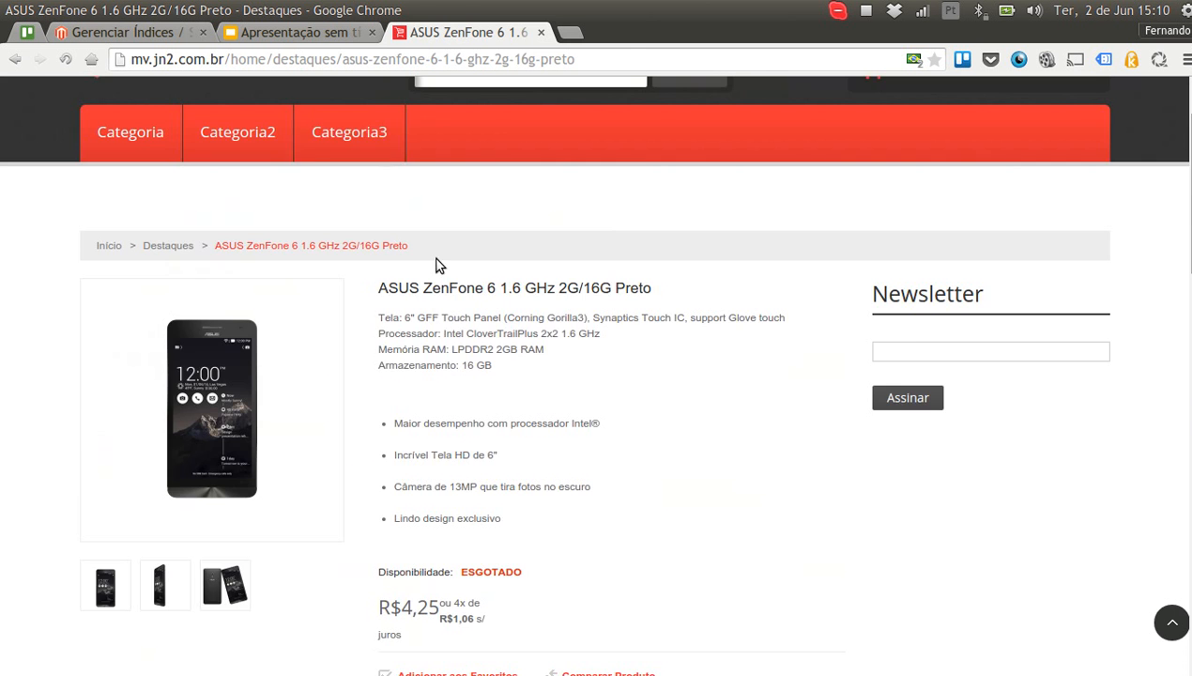
Back in the admin panel, set Disponibilidade em Estoque to Em Estoque for ASUS ZenFone 6 1.6 GHz 2G/16G Preto and save the product
{"action": "left_click", "coordinate": [127, 31]}
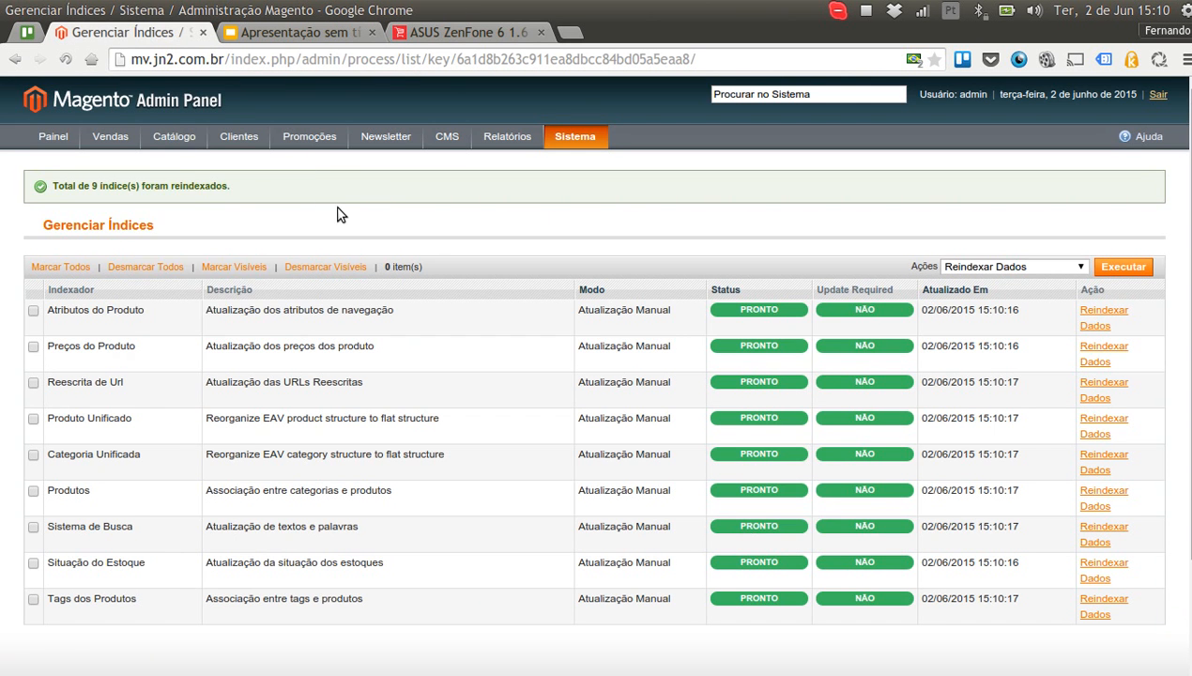
{"action": "mouse_move", "coordinate": [183, 136]}
{"action": "left_click", "coordinate": [178, 161]}
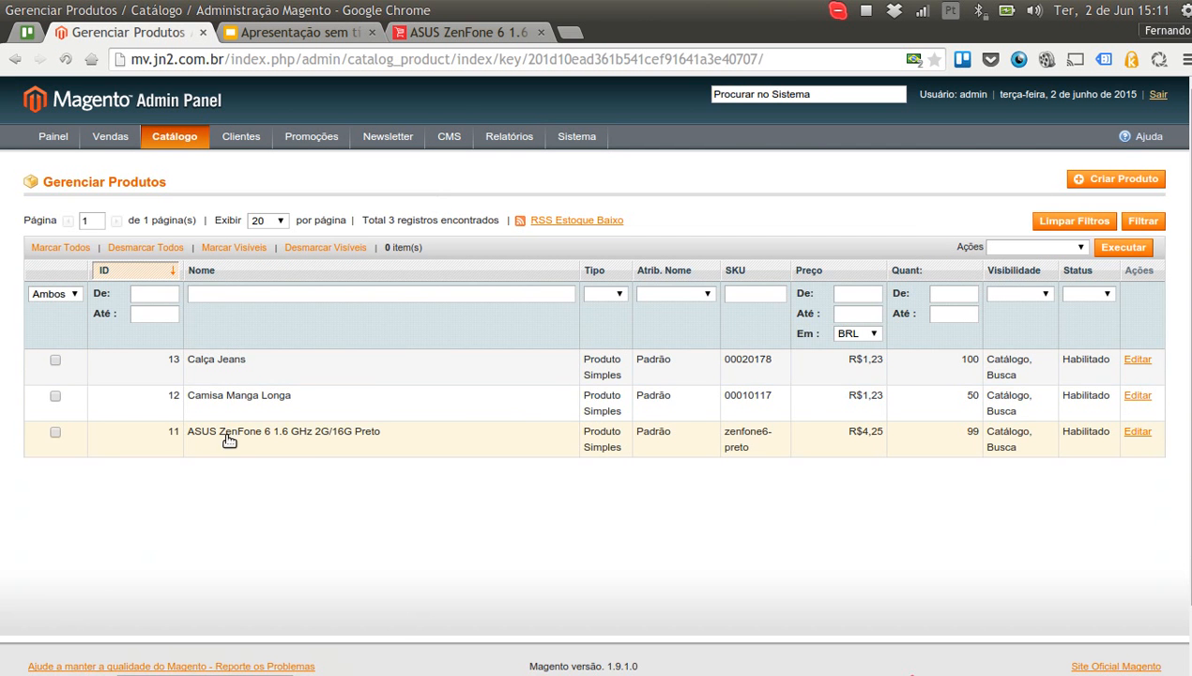
{"action": "left_click_drag", "start_coordinate": [223, 434], "coordinate": [225, 445]}
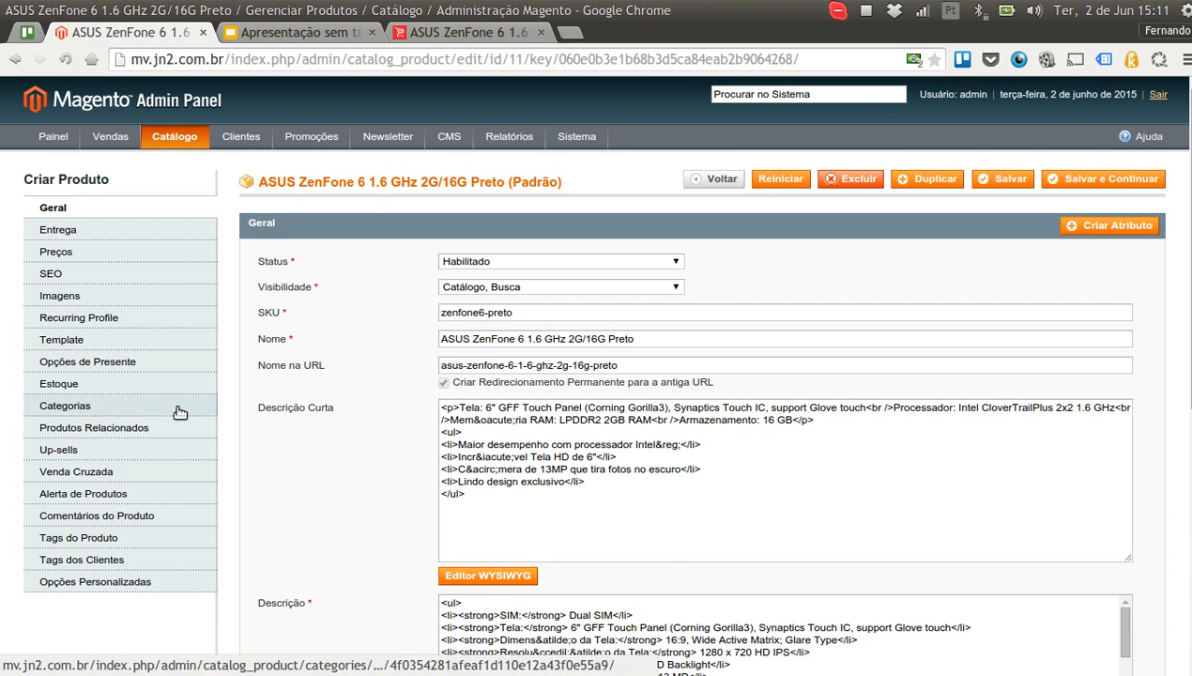
{"action": "left_click", "coordinate": [115, 380]}
{"action": "left_click", "coordinate": [469, 612]}
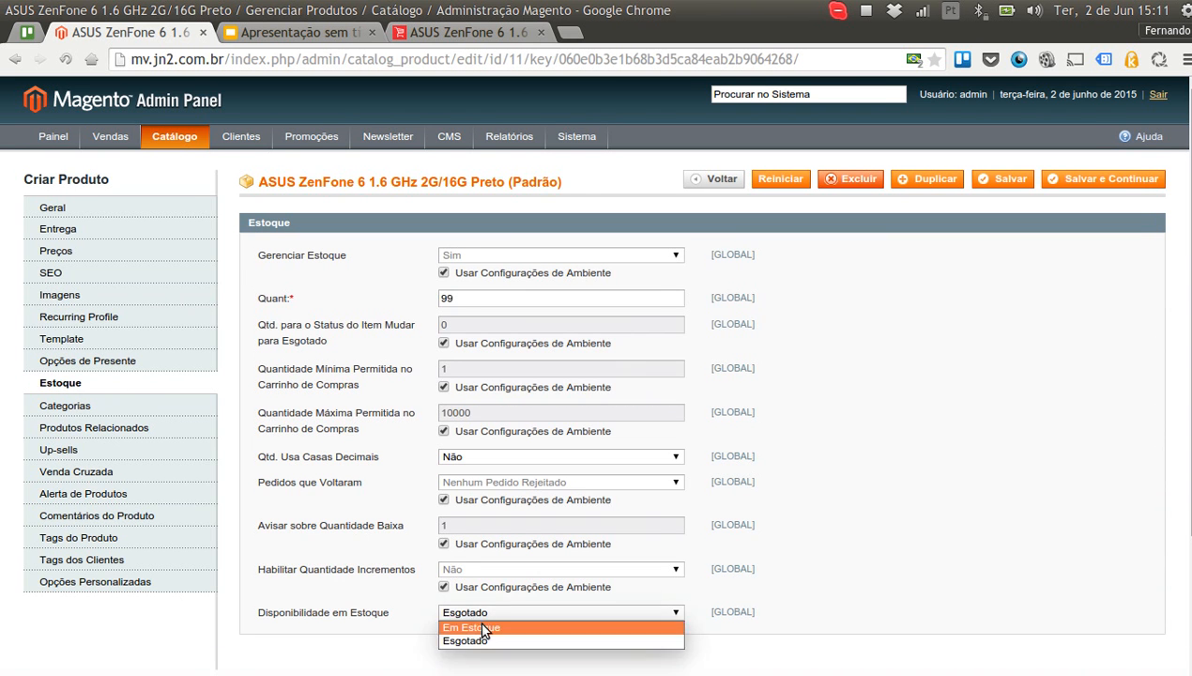
{"action": "left_click", "coordinate": [481, 625]}
{"action": "left_click", "coordinate": [1011, 181]}
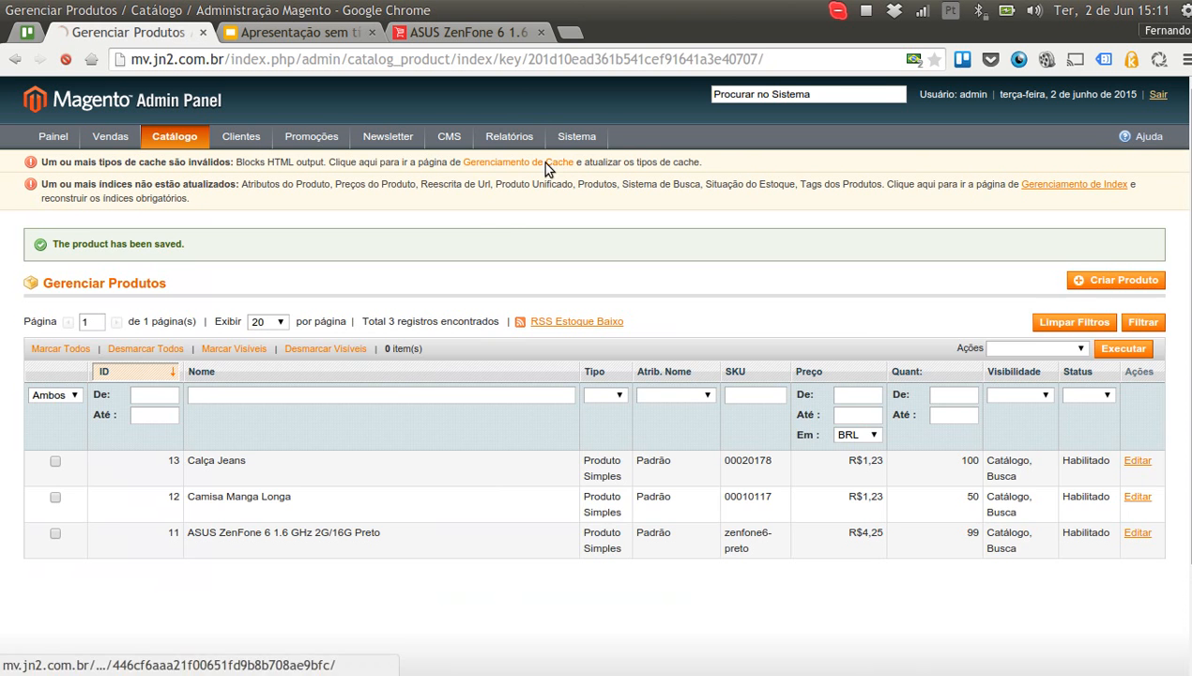
Flush the stored cache again and reindex every index after the stock change
{"action": "left_click", "coordinate": [540, 162]}
{"action": "left_click", "coordinate": [1079, 237]}
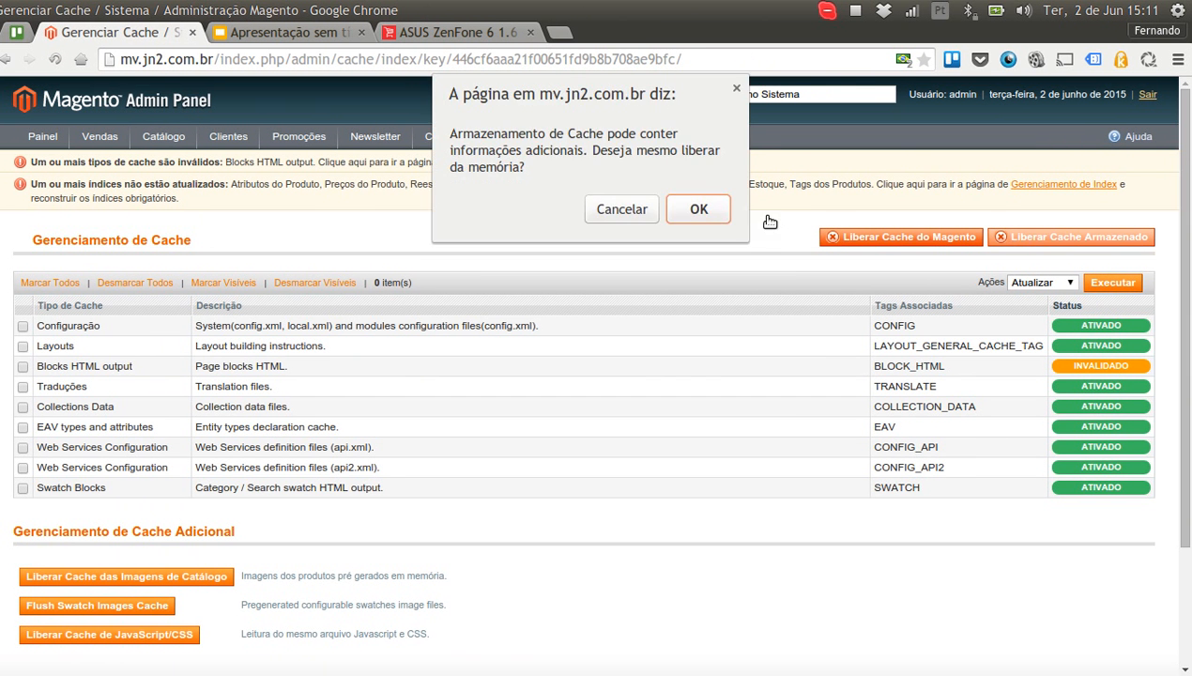
{"action": "left_click", "coordinate": [697, 204]}
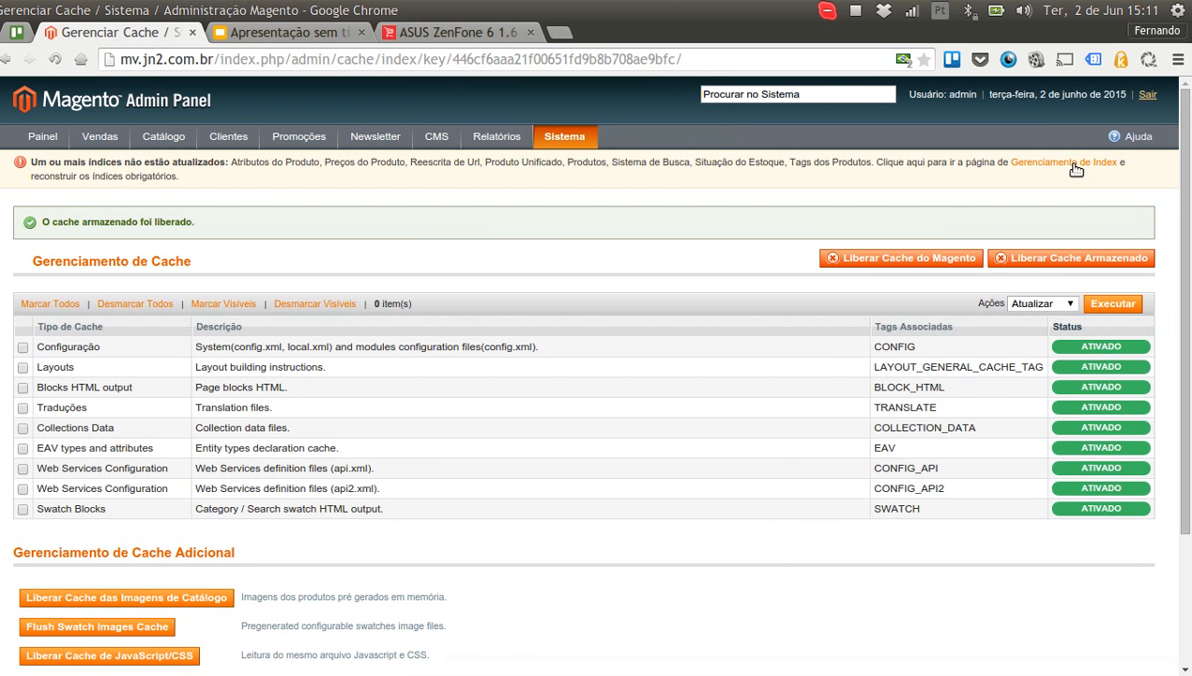
{"action": "left_click", "coordinate": [1075, 169]}
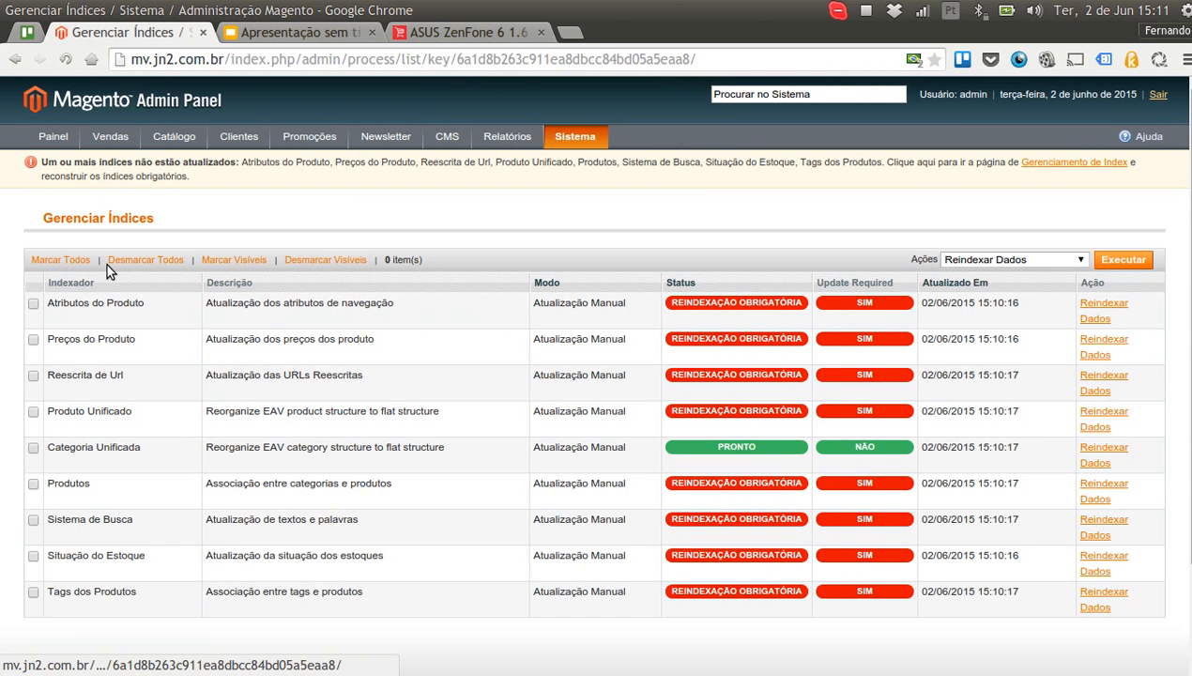
{"action": "left_click", "coordinate": [59, 259]}
{"action": "left_click", "coordinate": [1112, 260]}
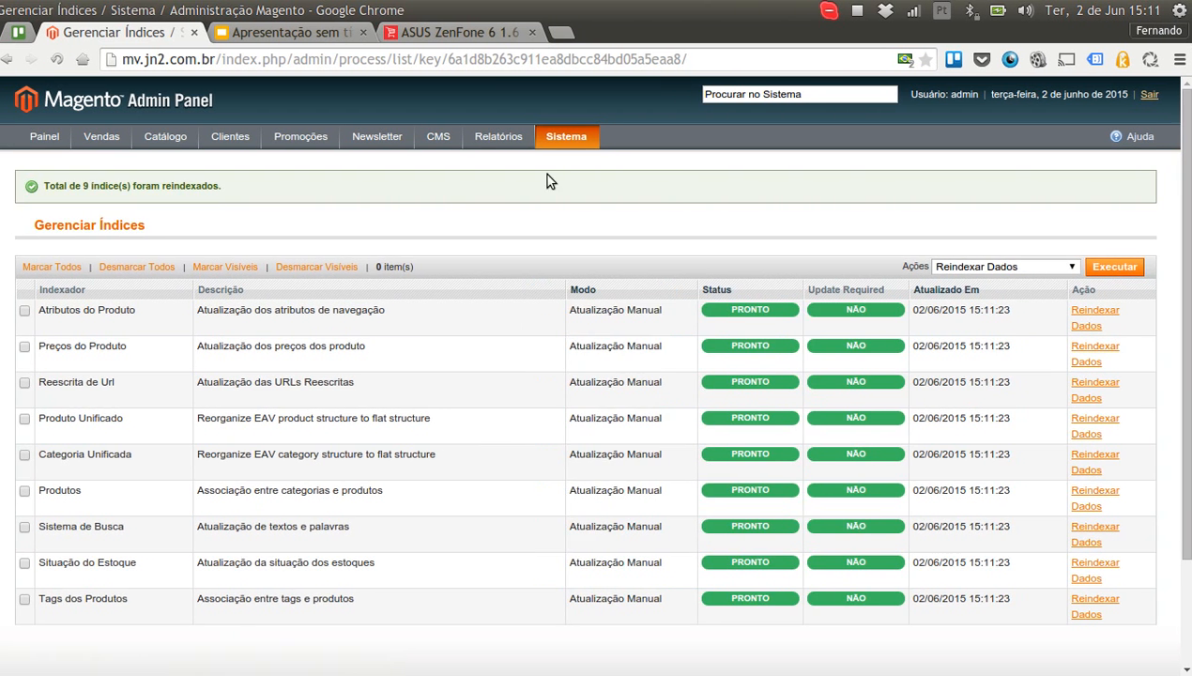
Reload the storefront ZenFone 6 page and examine its purchase area, Detalhes list and the Voltagem entry under Informação Adicional
{"action": "left_click", "coordinate": [454, 31]}
{"action": "left_click", "coordinate": [66, 60]}
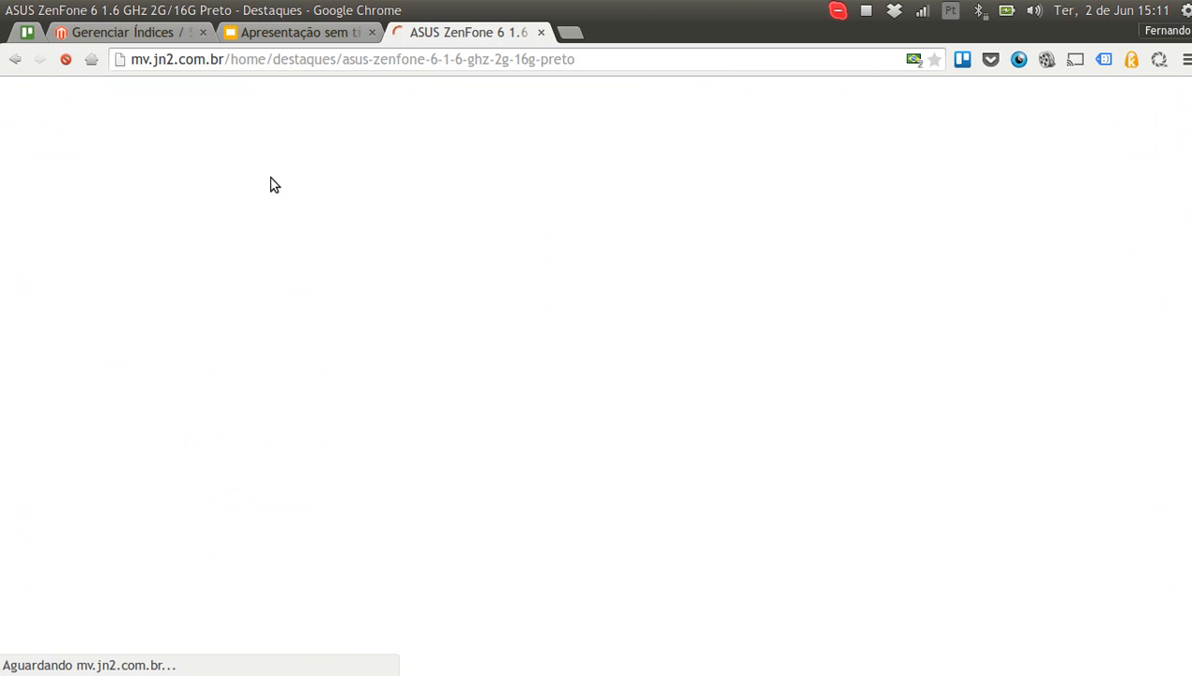
{"action": "scroll", "coordinate": [643, 237], "scroll_direction": "down", "scroll_amount": 3}
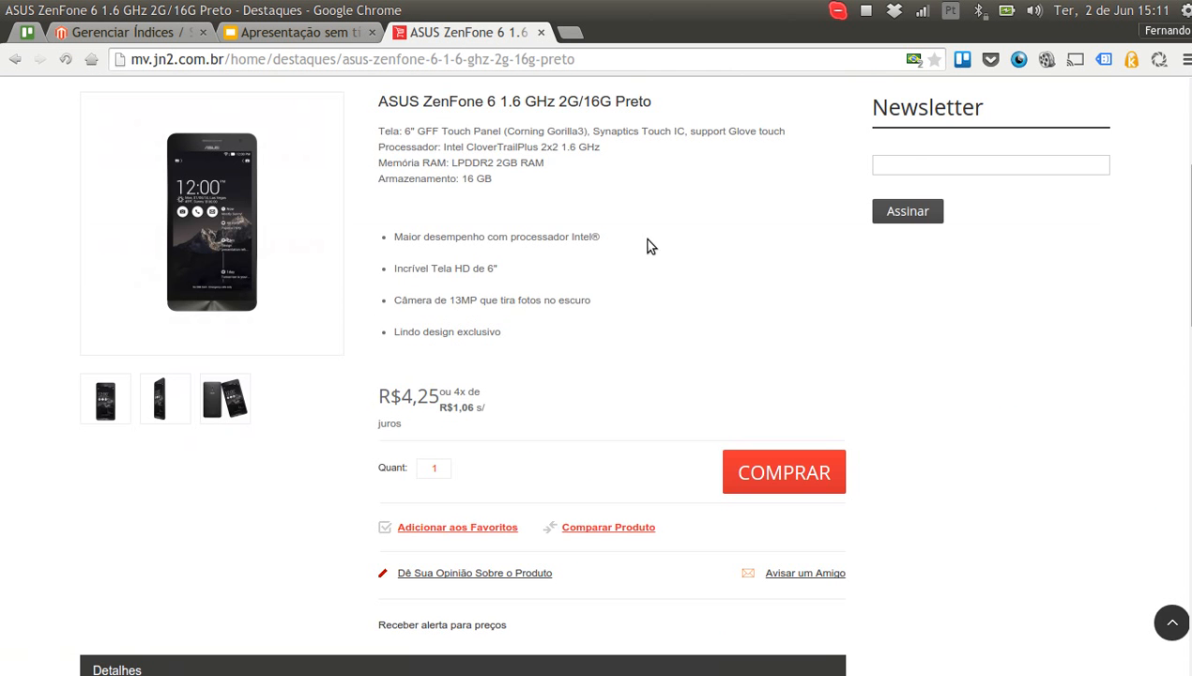
{"action": "scroll", "coordinate": [60, 285], "scroll_direction": "down", "scroll_amount": 5}
{"action": "scroll", "coordinate": [60, 294], "scroll_direction": "down", "scroll_amount": 10}
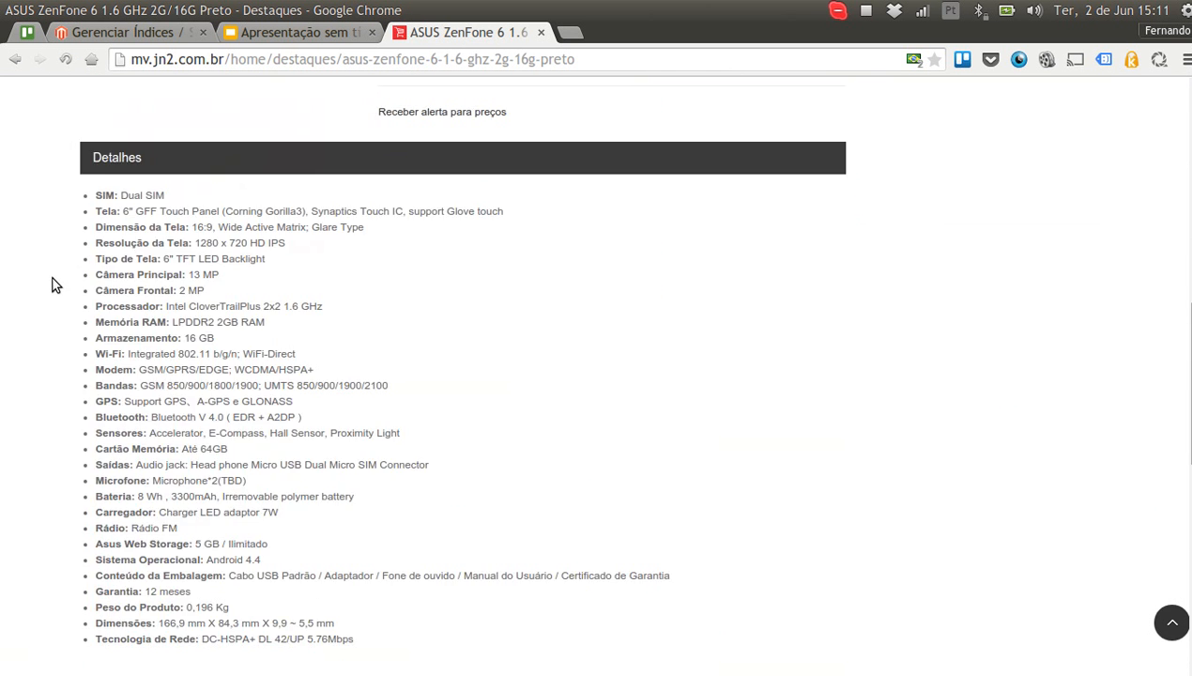
{"action": "left_click_drag", "start_coordinate": [91, 338], "coordinate": [342, 337]}
{"action": "left_click", "coordinate": [70, 340]}
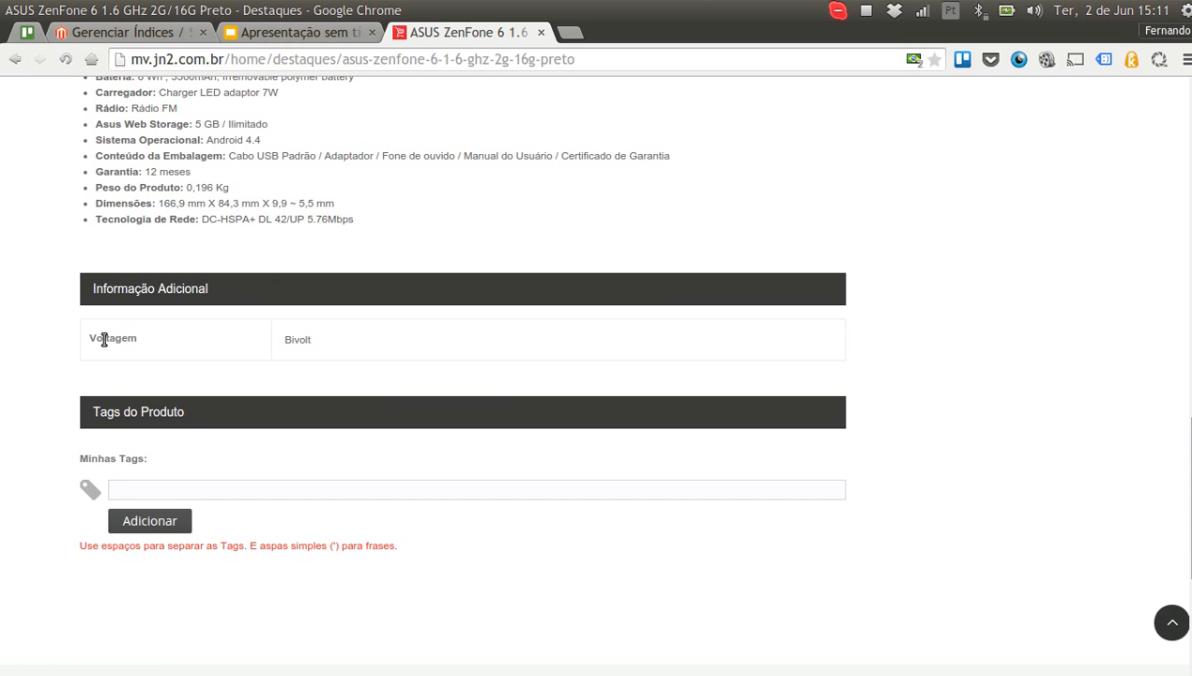
{"action": "left_click_drag", "start_coordinate": [99, 341], "coordinate": [316, 343]}
{"action": "left_click", "coordinate": [443, 346]}
{"action": "scroll", "coordinate": [31, 352], "scroll_direction": "up", "scroll_amount": 8}
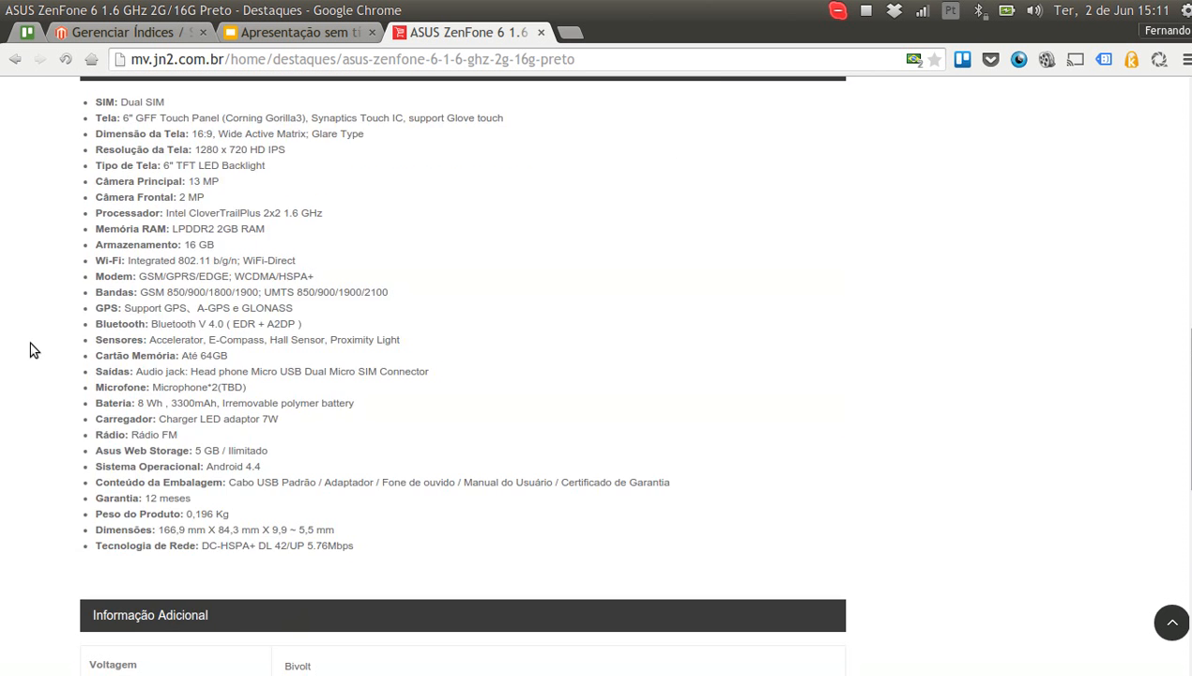
{"action": "scroll", "coordinate": [31, 350], "scroll_direction": "up", "scroll_amount": 5}
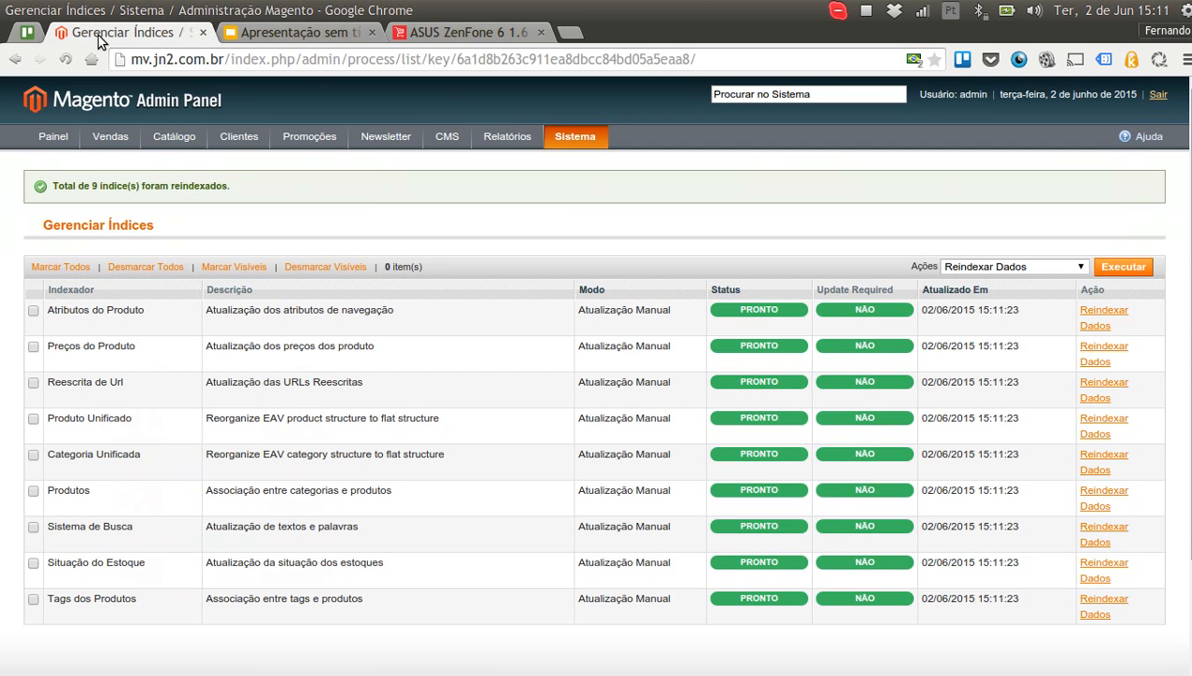
Return to the admin panel, look through the attribute list in Gerenciar Atributos and start a new product attribute
{"action": "left_click", "coordinate": [108, 34]}
{"action": "mouse_move", "coordinate": [281, 176]}
{"action": "mouse_move", "coordinate": [177, 140]}
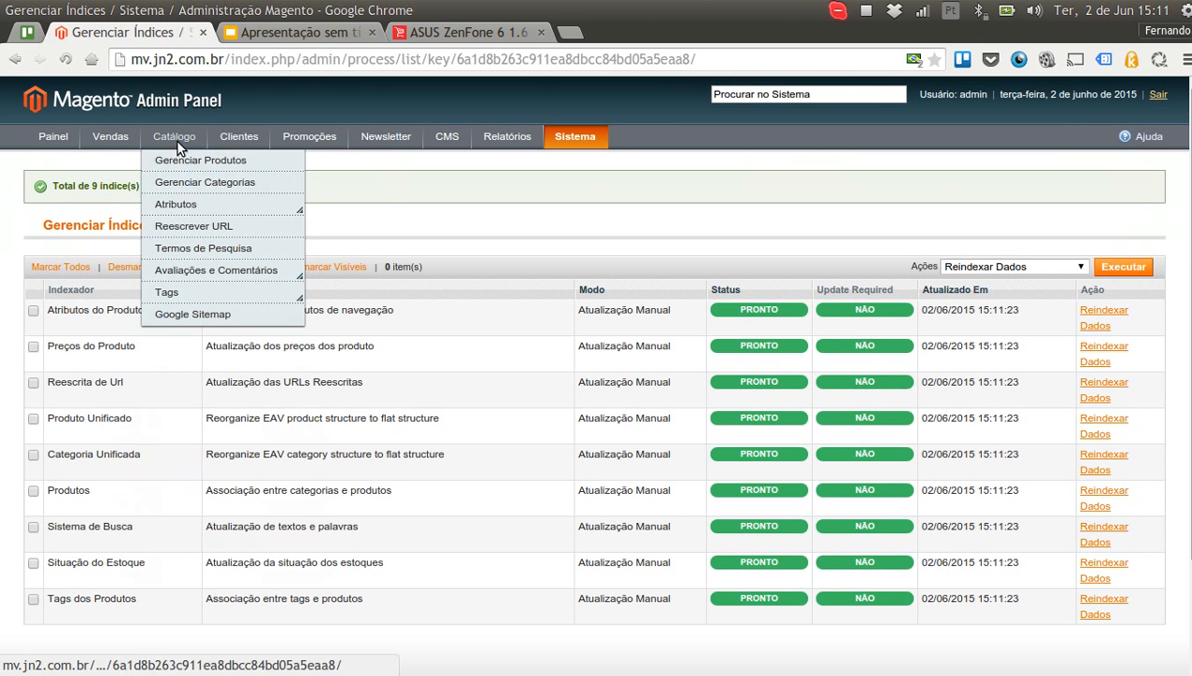
{"action": "mouse_move", "coordinate": [190, 199]}
{"action": "left_click", "coordinate": [282, 217]}
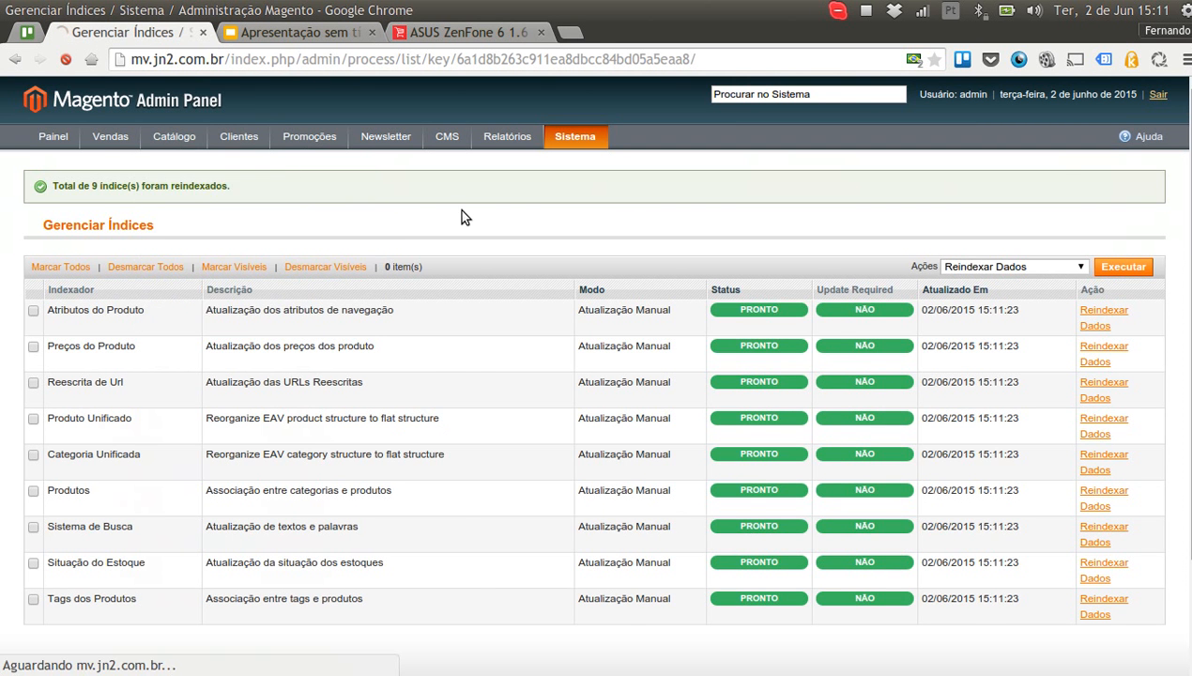
{"action": "scroll", "coordinate": [75, 361], "scroll_direction": "down", "scroll_amount": 7}
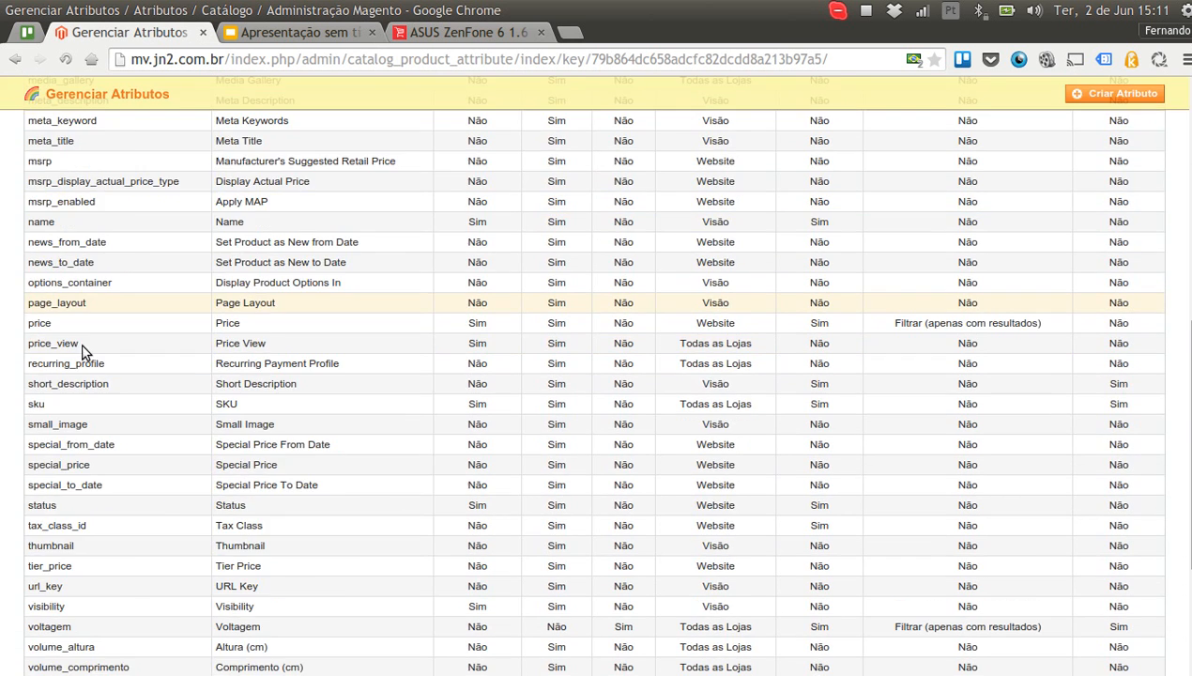
{"action": "scroll", "coordinate": [80, 348], "scroll_direction": "up", "scroll_amount": 7}
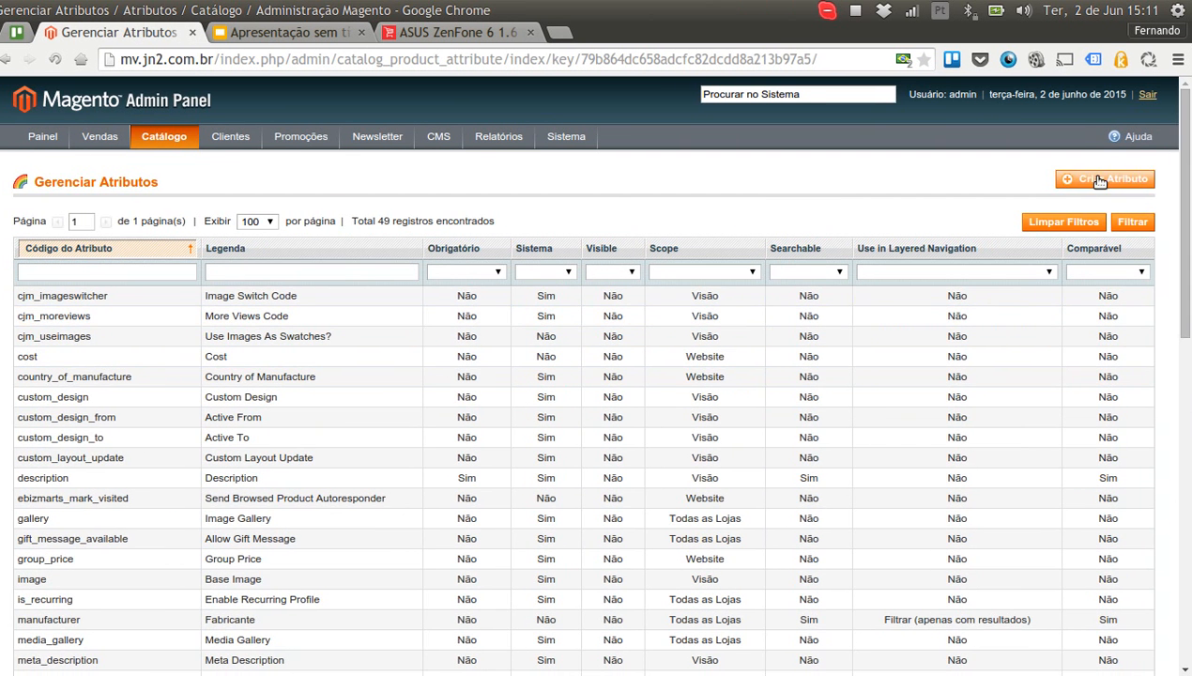
{"action": "left_click", "coordinate": [1089, 178]}
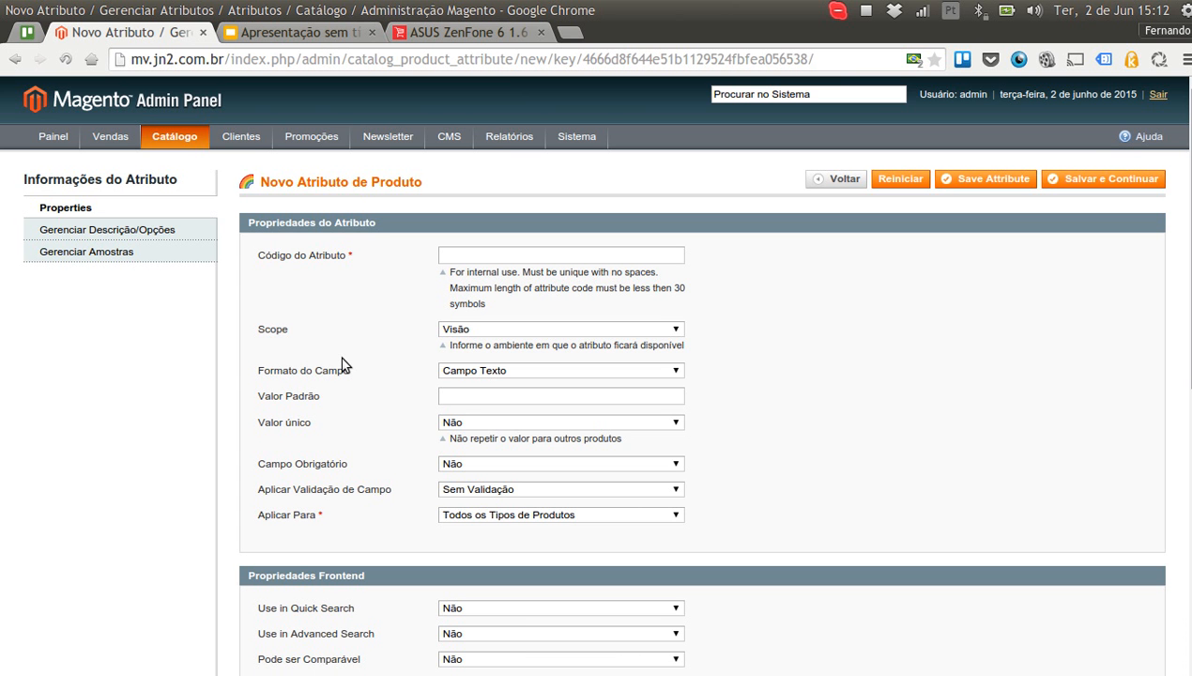
Examine the Formato do Campo choices and the properties offered for Mídia Imagem, then return the format to Campo Texto
{"action": "left_click", "coordinate": [467, 371]}
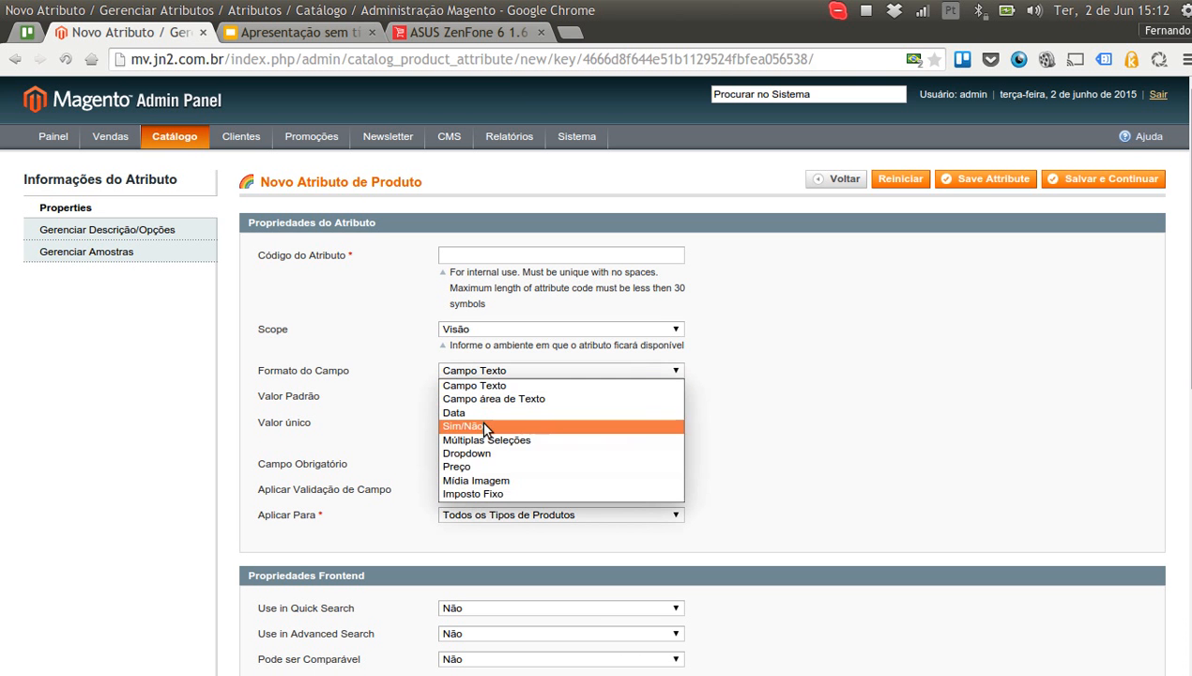
{"action": "left_click", "coordinate": [476, 479]}
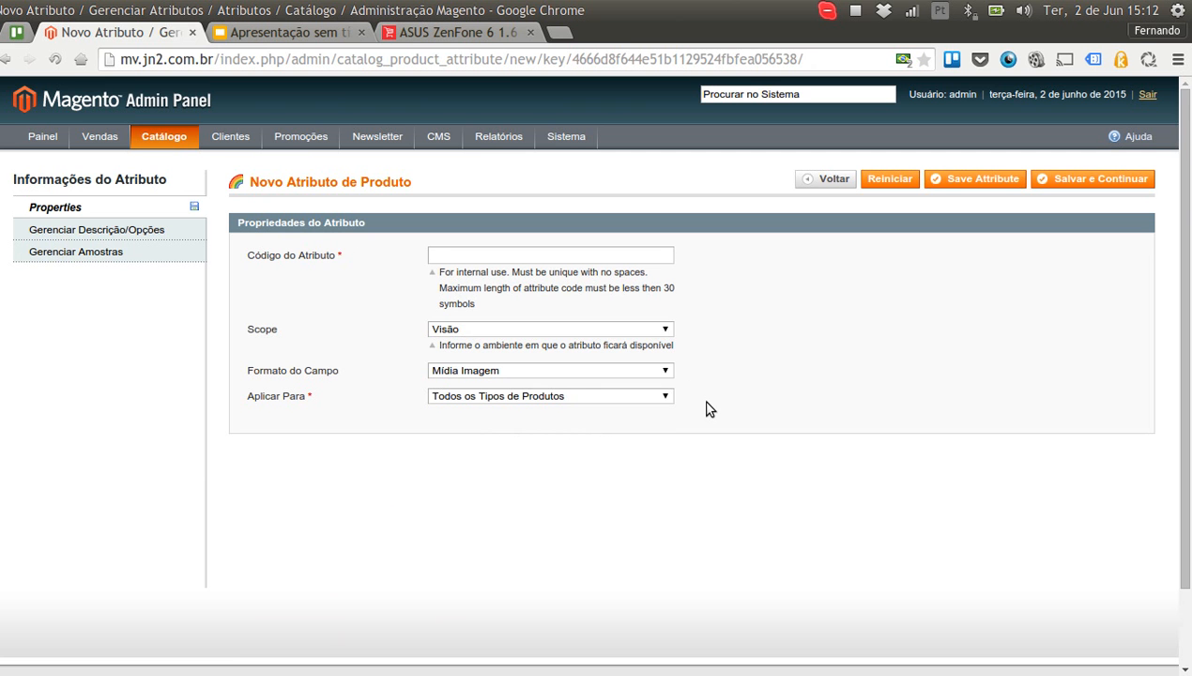
{"action": "left_click", "coordinate": [567, 371]}
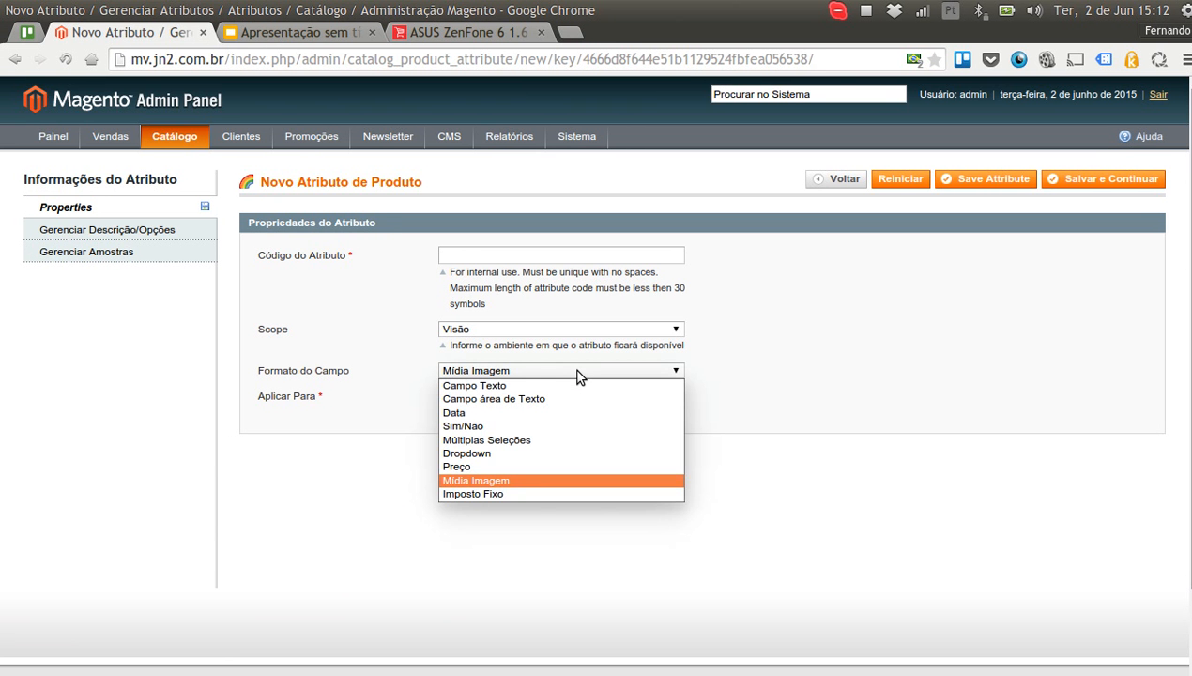
{"action": "left_click", "coordinate": [577, 386]}
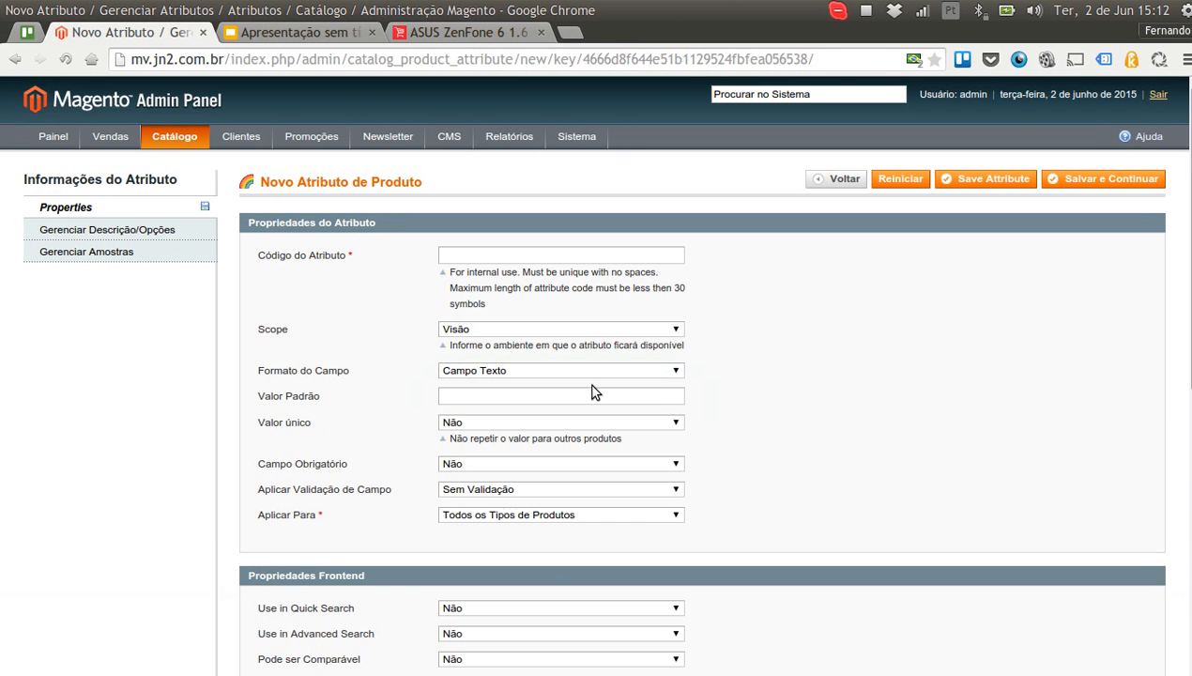